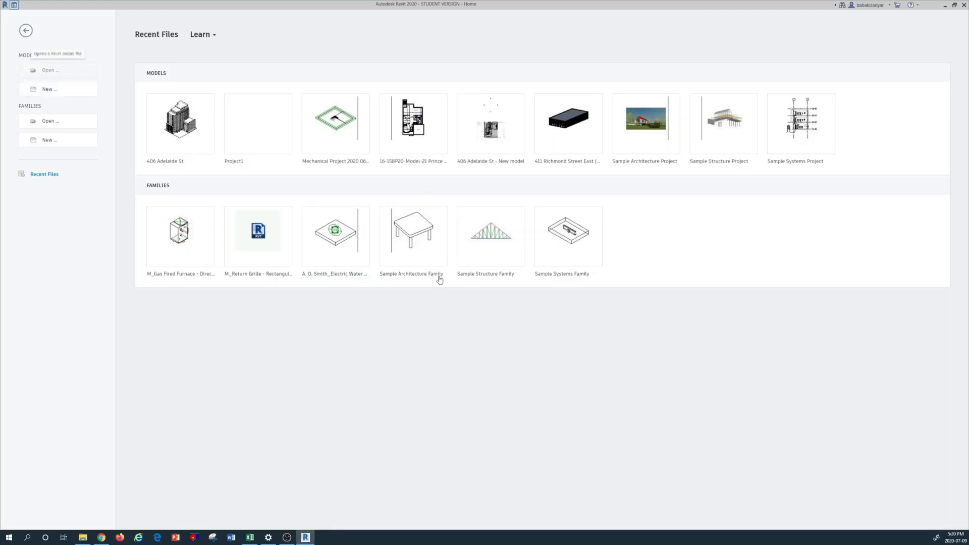
# Create a new project from the Mechanical-Default_Metric.rte template
pyautogui.click(49, 89)
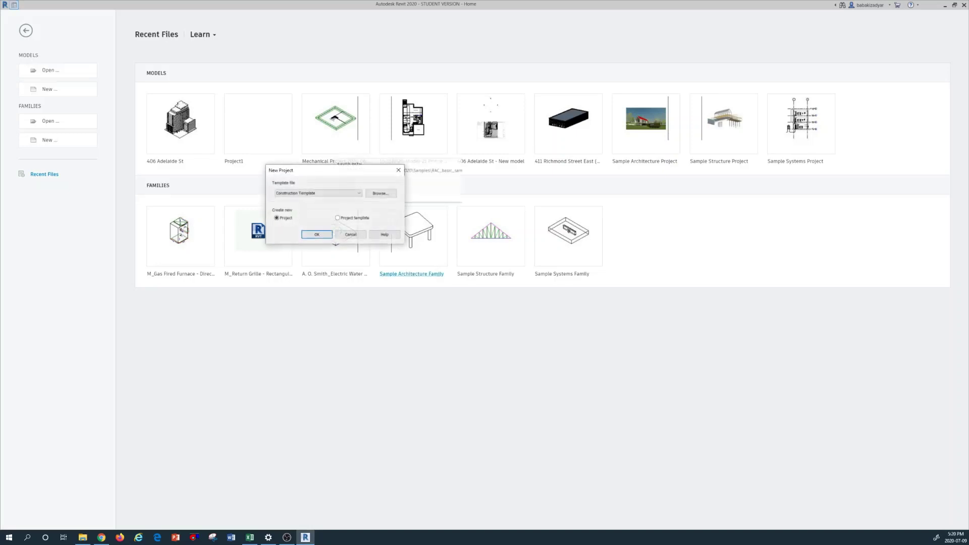
pyautogui.moveTo(291, 176); pyautogui.dragTo(356, 152)
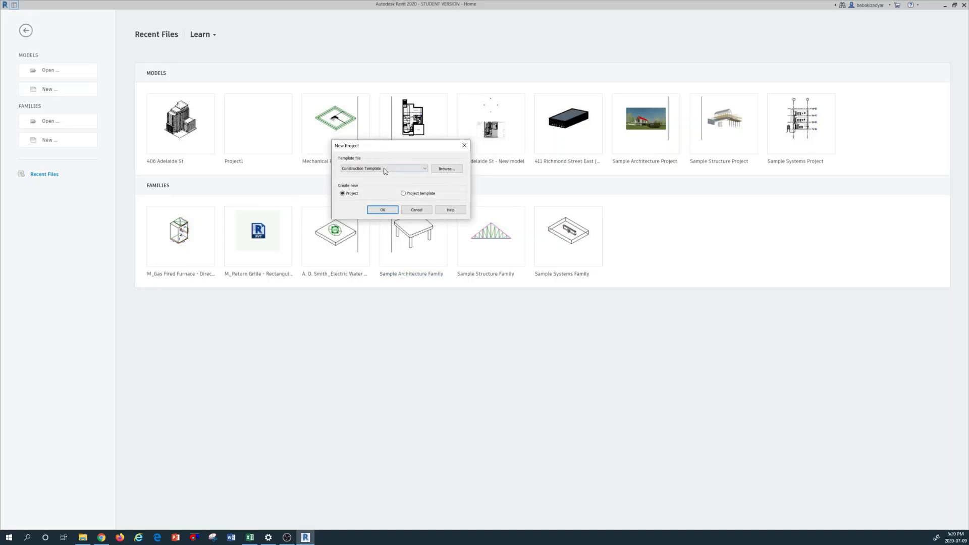
pyautogui.click(455, 170)
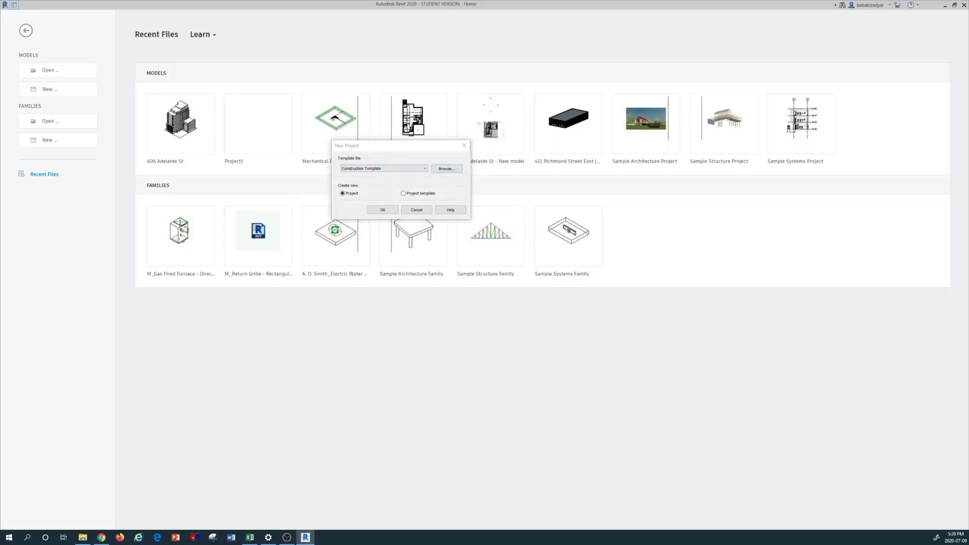
pyautogui.moveTo(960, 60); pyautogui.dragTo(577, 39)
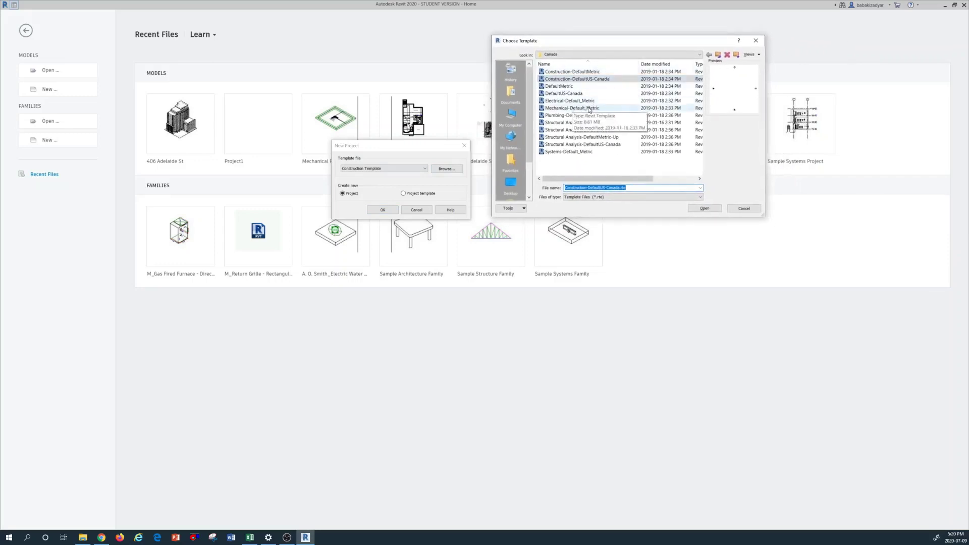
pyautogui.click(588, 108)
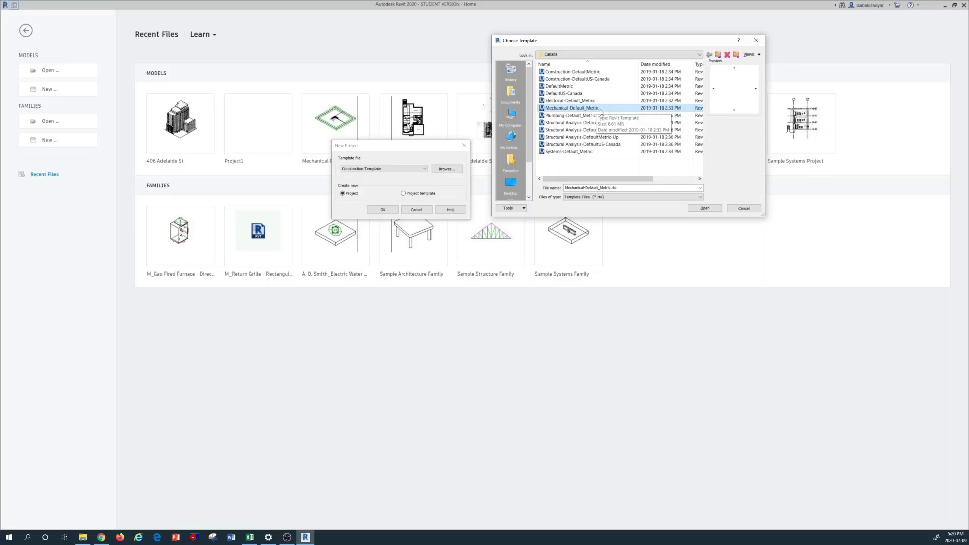
pyautogui.click(704, 208)
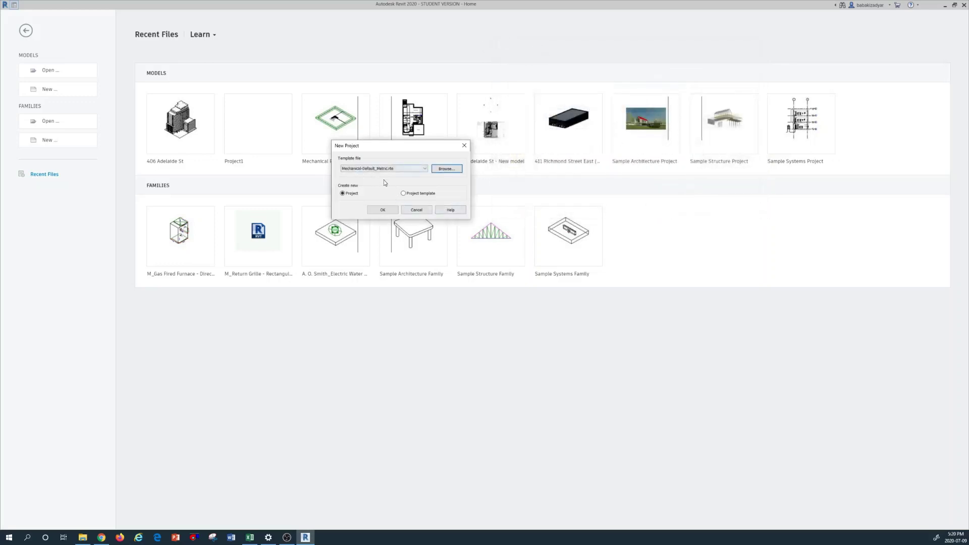
pyautogui.click(383, 211)
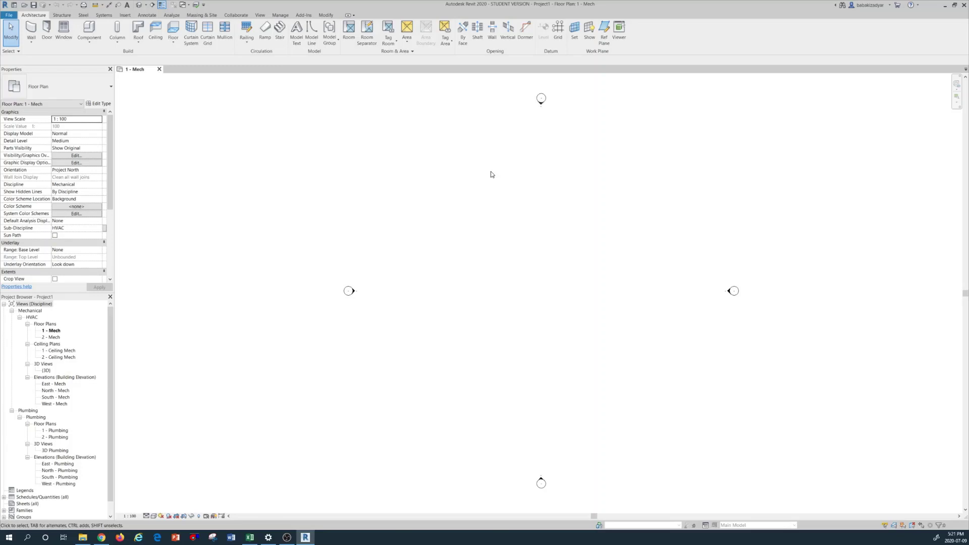
# Link C:\Revit Training\Architectural plan.rvt into the project with Auto - Origin to Origin positioning
pyautogui.click(124, 18)
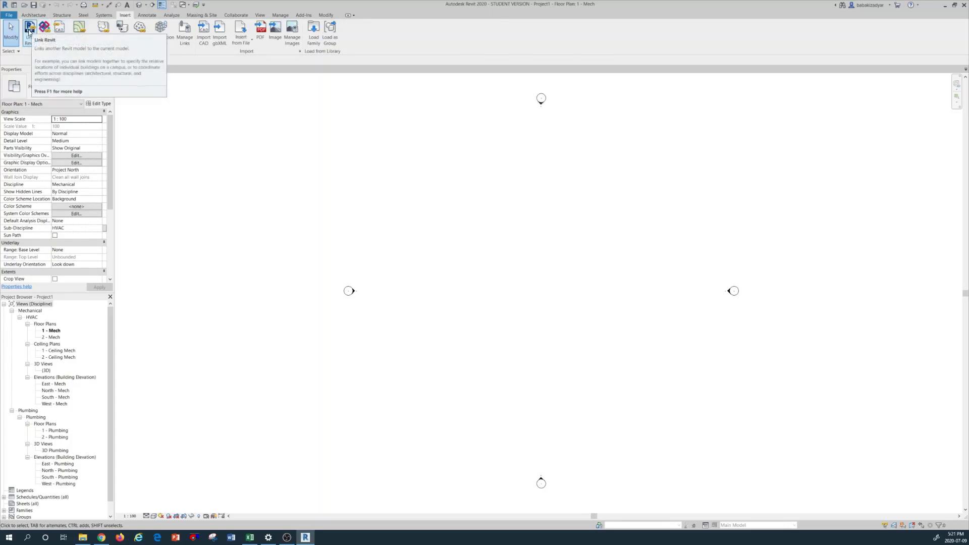
pyautogui.click(28, 35)
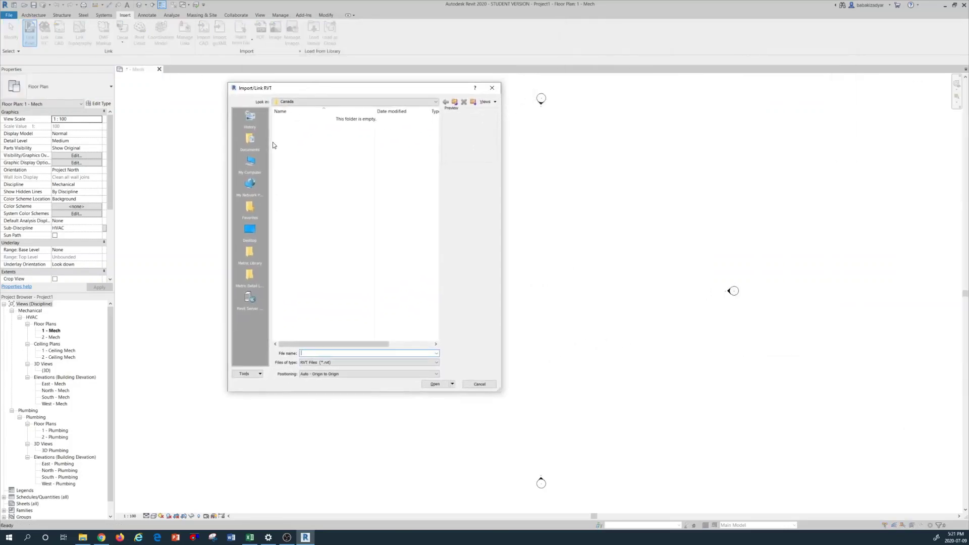
pyautogui.click(243, 232)
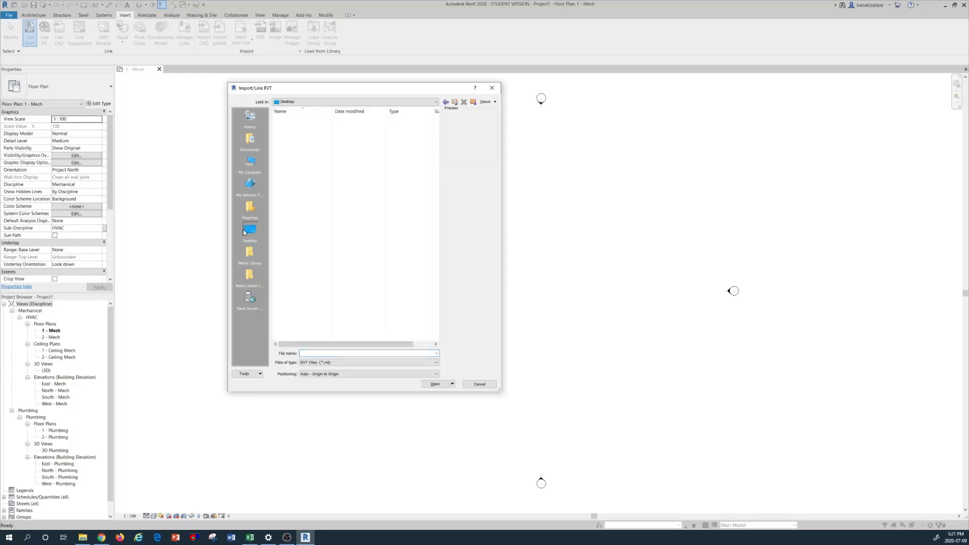
pyautogui.click(251, 162)
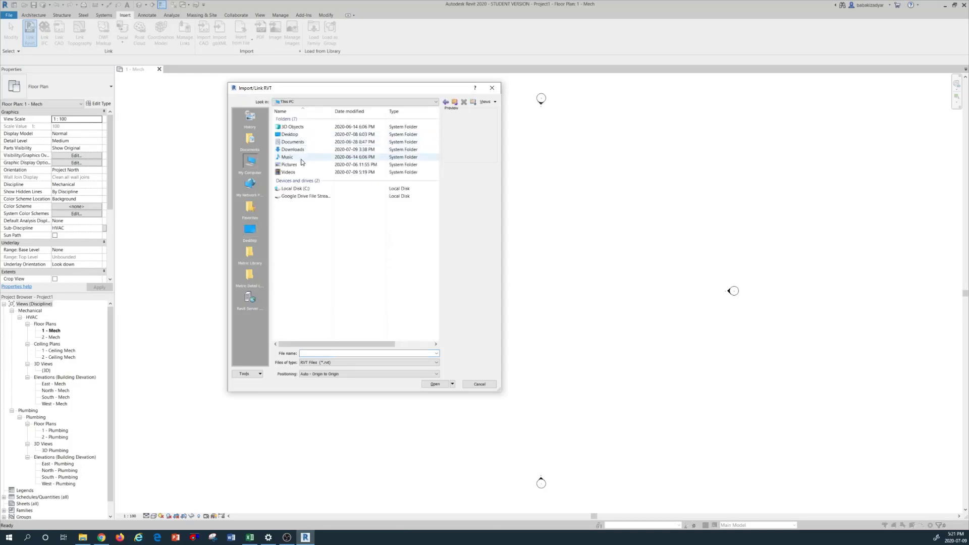
pyautogui.doubleClick(302, 189)
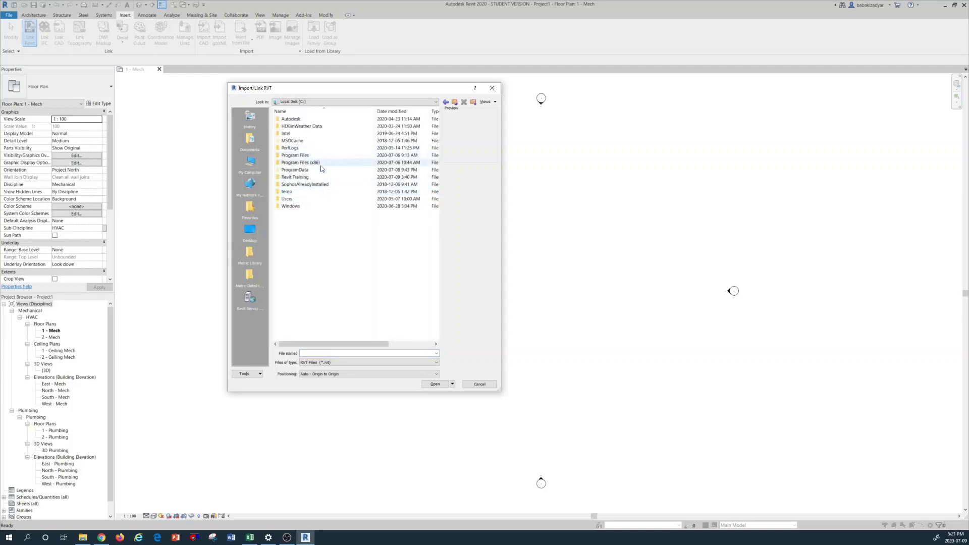
pyautogui.doubleClick(304, 178)
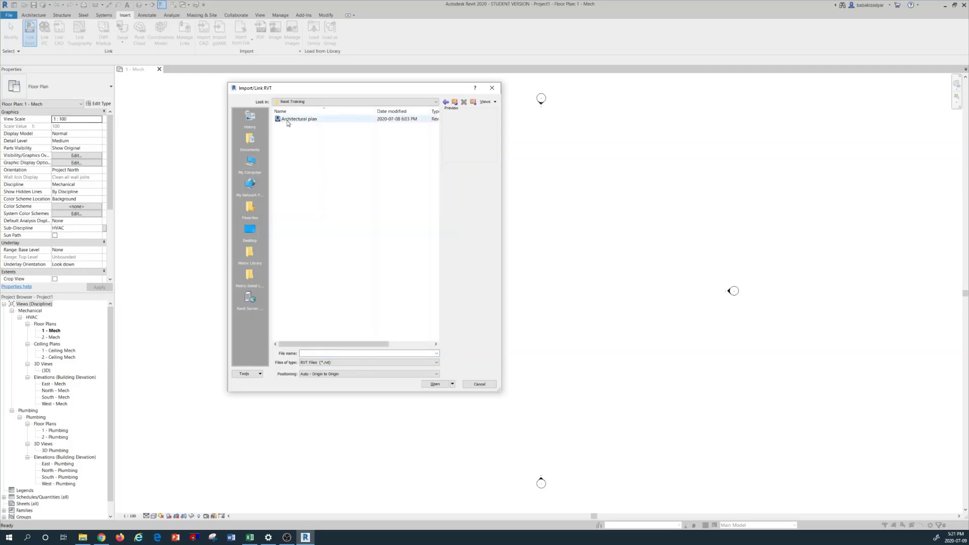
pyautogui.click(305, 121)
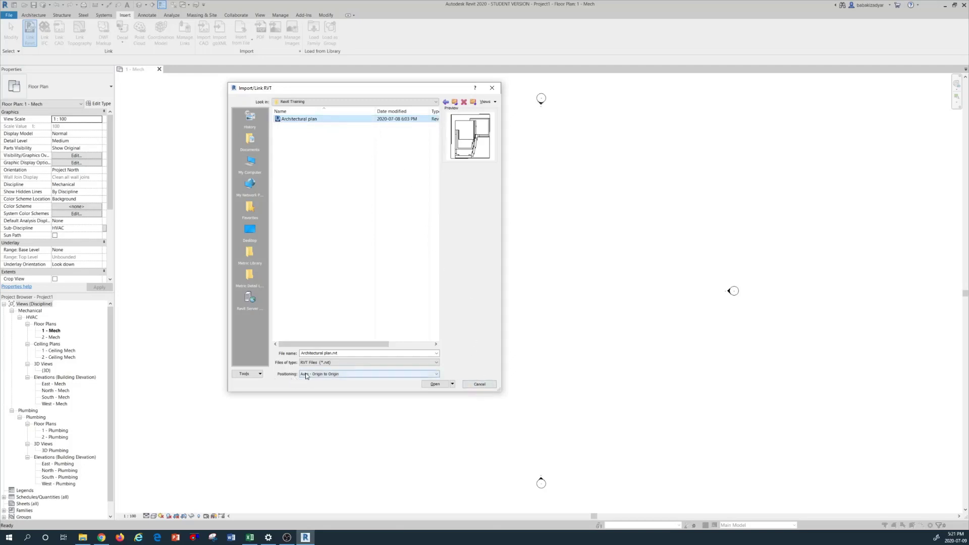
pyautogui.click(382, 376)
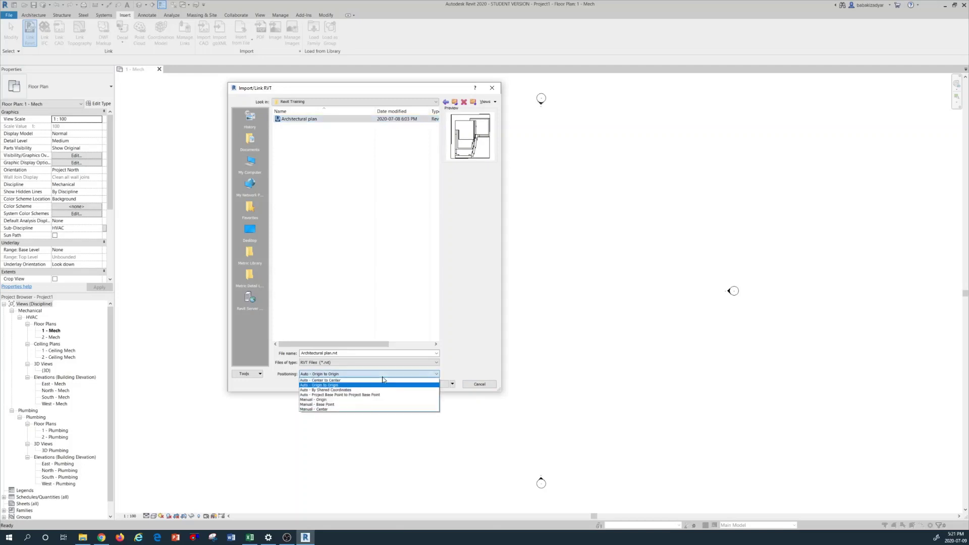
pyautogui.click(280, 386)
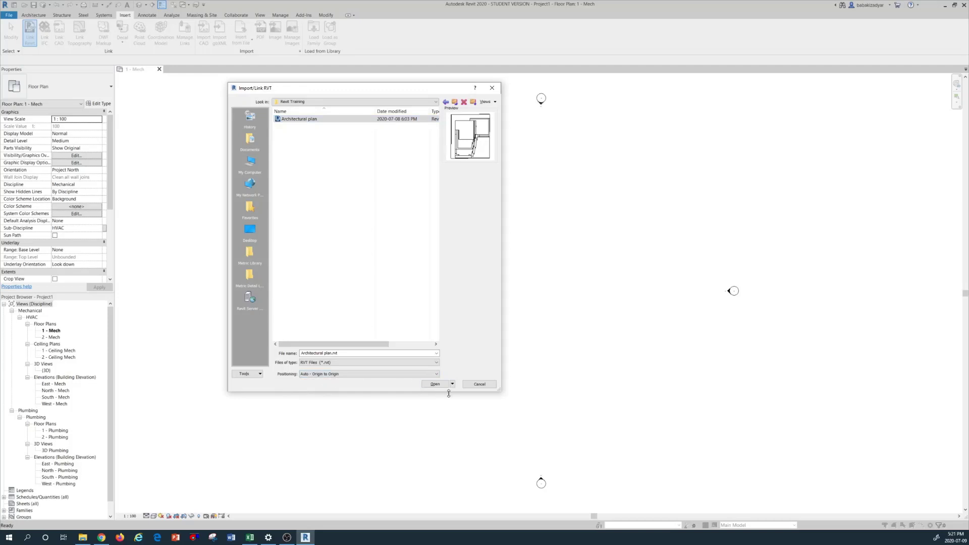
pyautogui.click(437, 385)
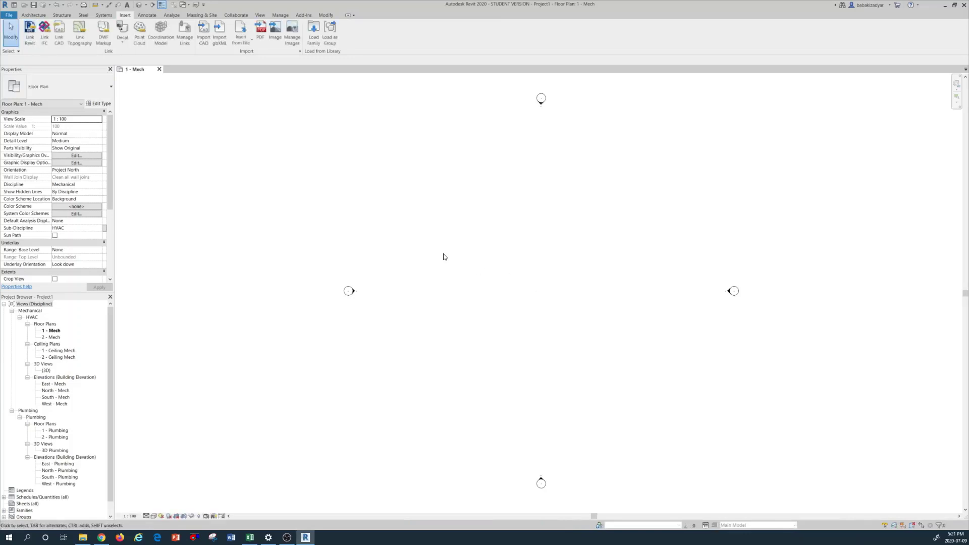
# Zoom out of the plan and switch to the Default 3D View to see the linked building
pyautogui.scroll(-4, 445, 256)
pyautogui.scroll(-2, 454, 267)
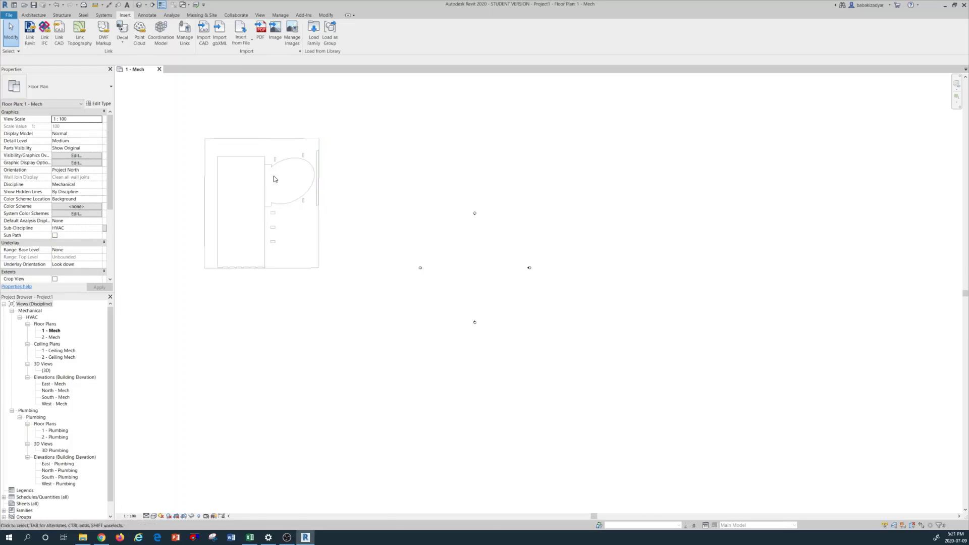
pyautogui.click(140, 6)
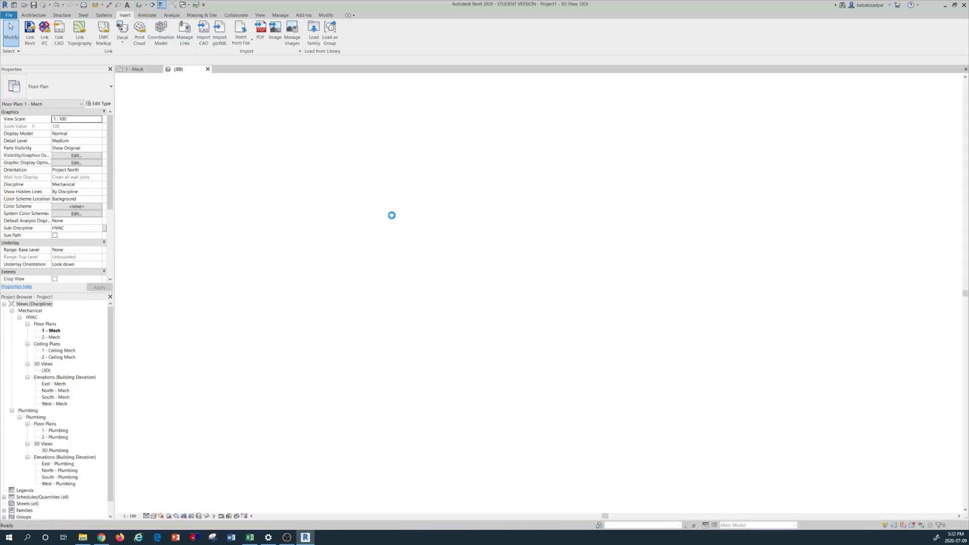
pyautogui.scroll(2, 482, 208)
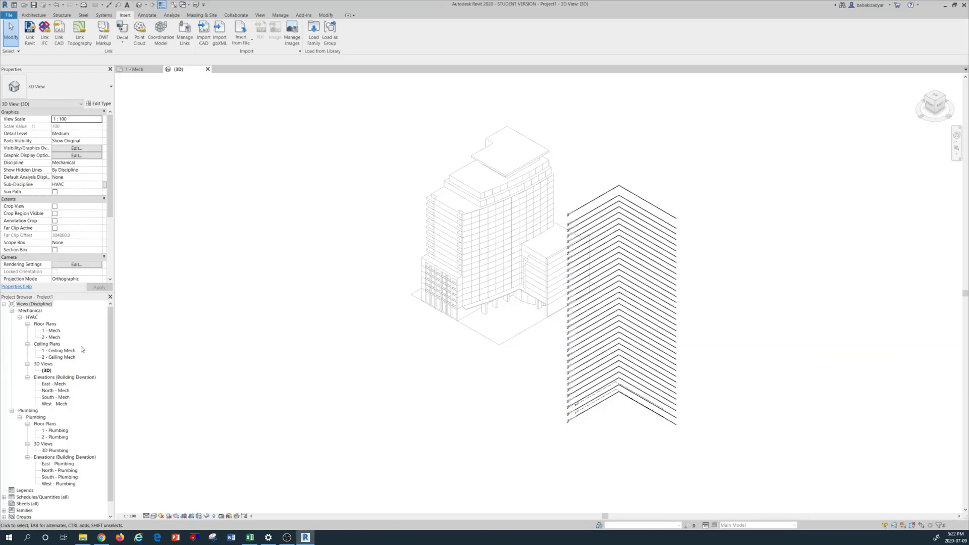
pyautogui.click(55, 384)
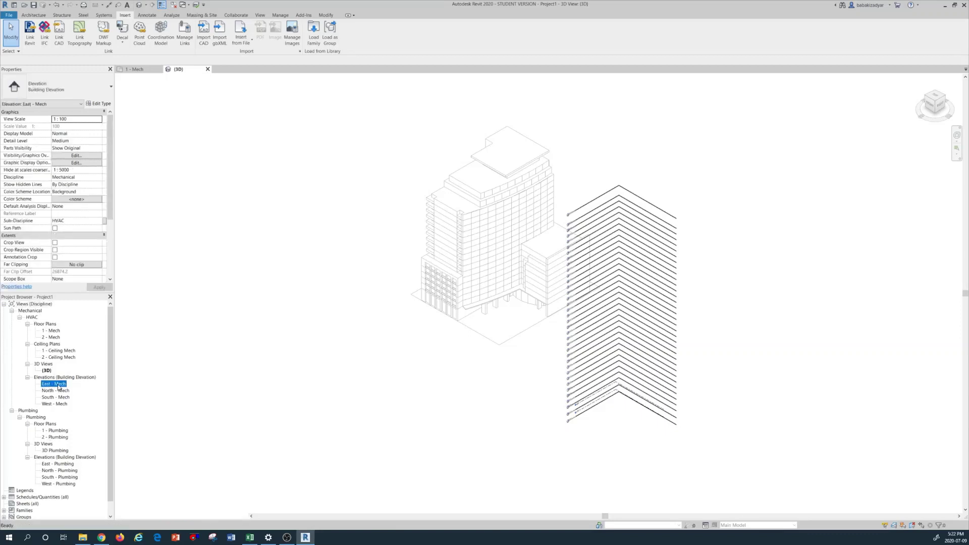
pyautogui.doubleClick(59, 386)
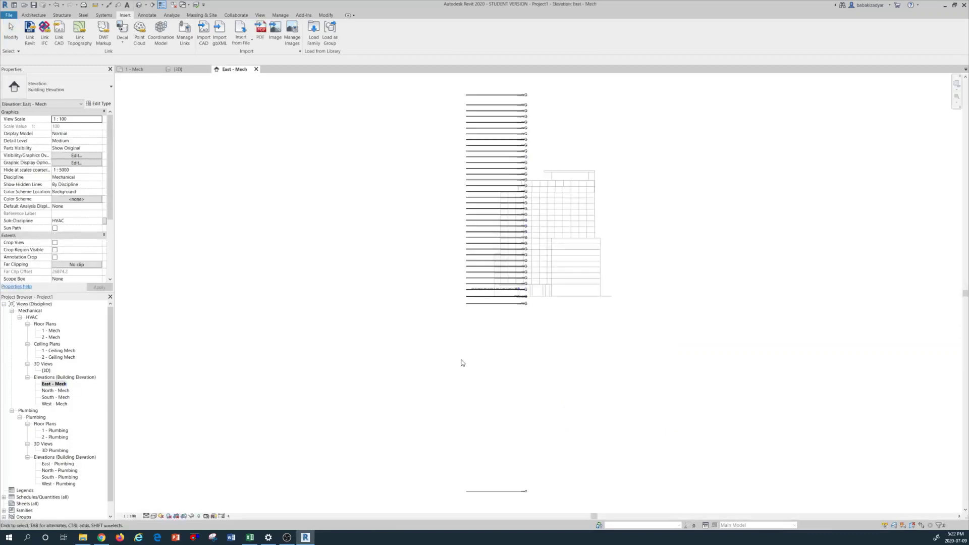
pyautogui.scroll(5, 585, 179)
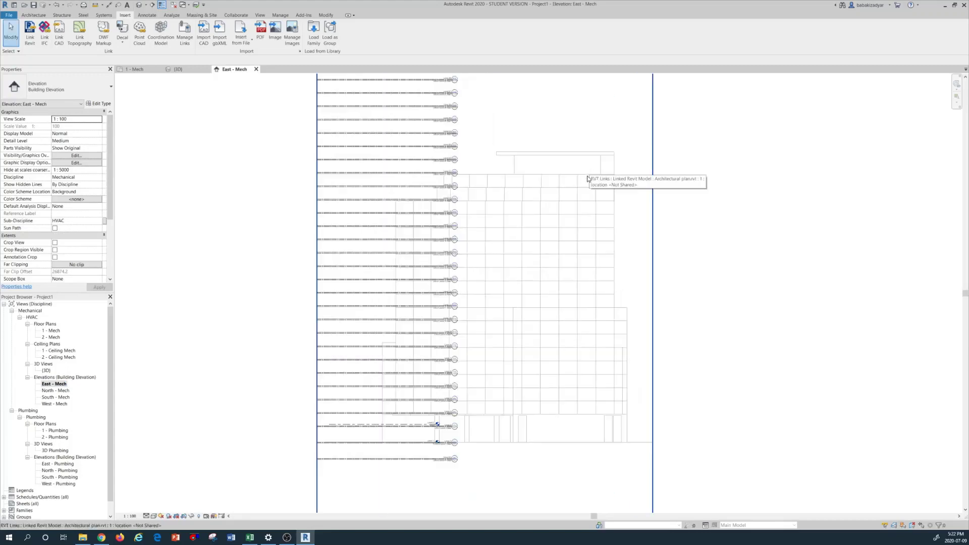
pyautogui.scroll(4, 458, 168)
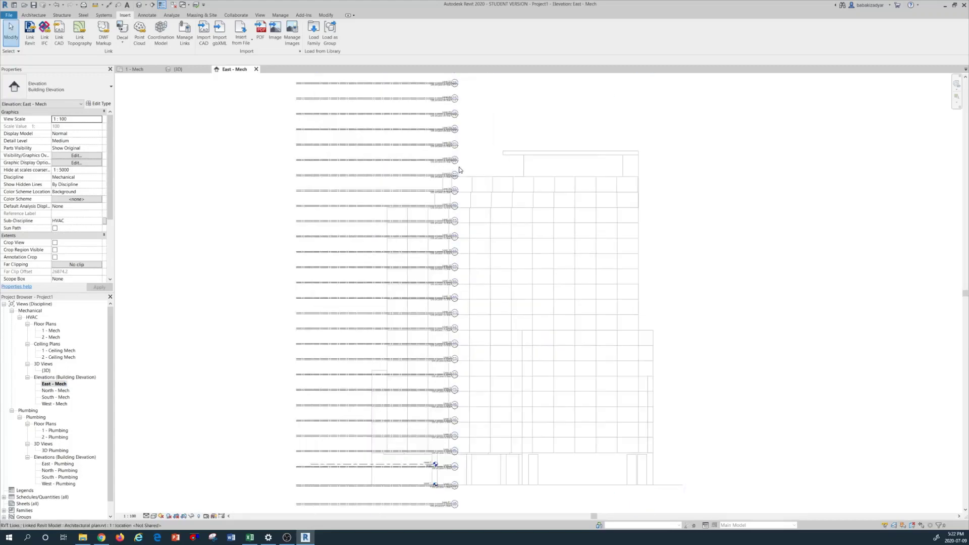
pyautogui.scroll(3, 442, 177)
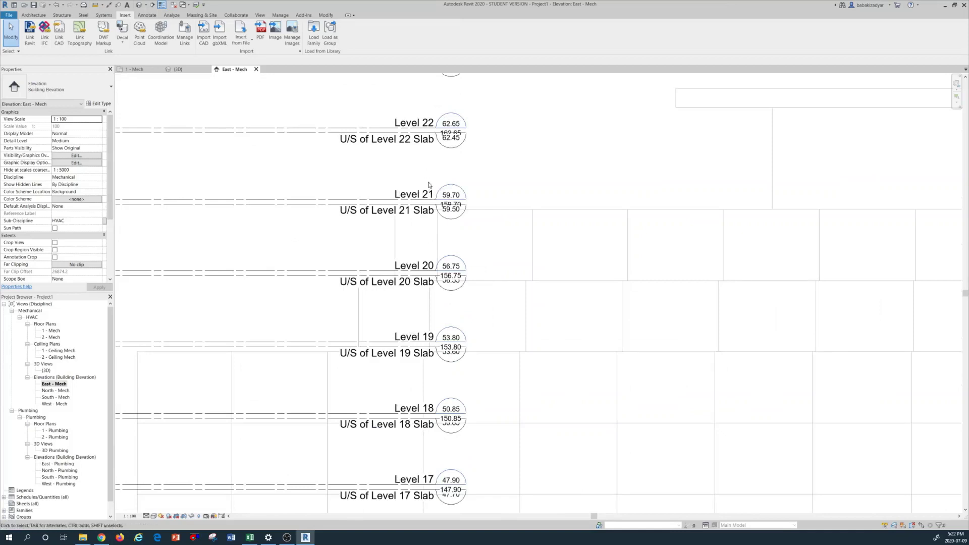
pyautogui.scroll(-1, 442, 175)
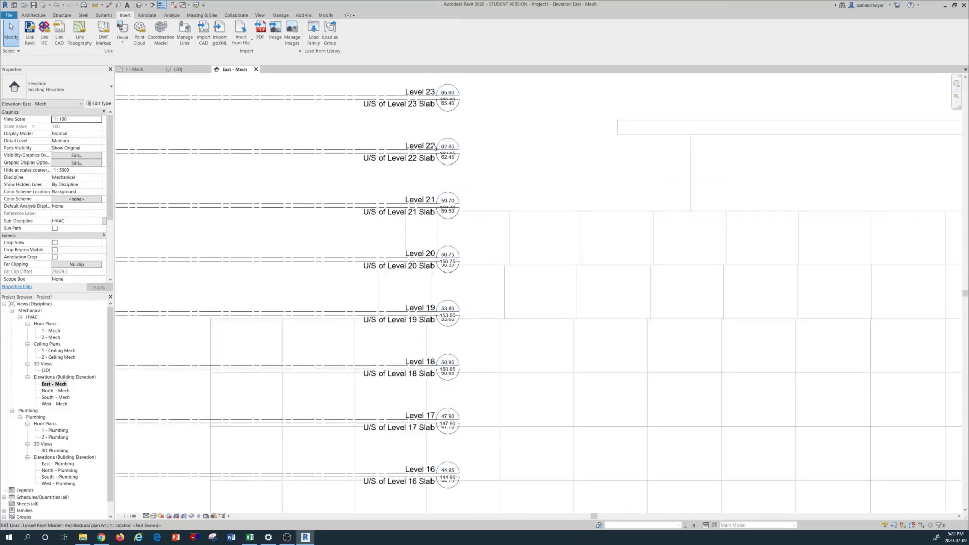
pyautogui.scroll(-3, 441, 151)
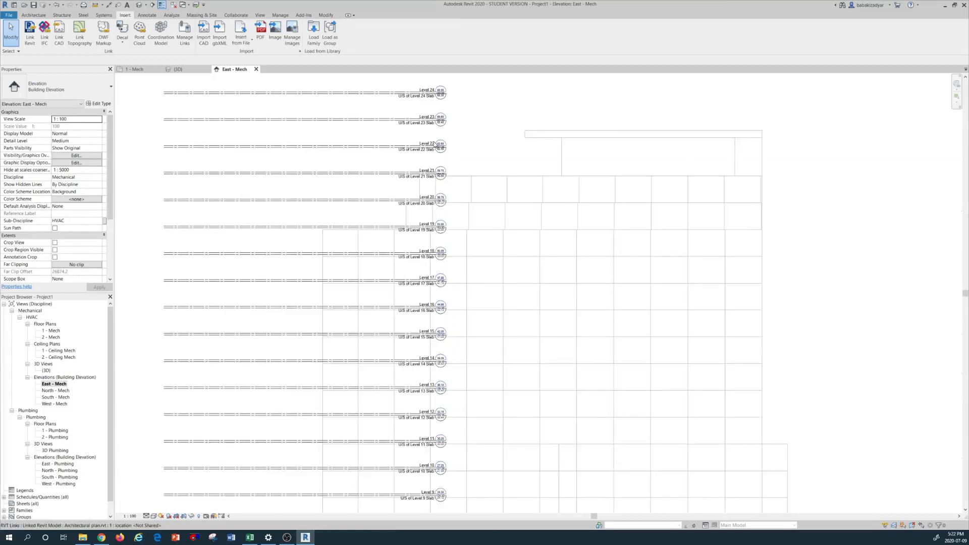
pyautogui.scroll(-2, 435, 144)
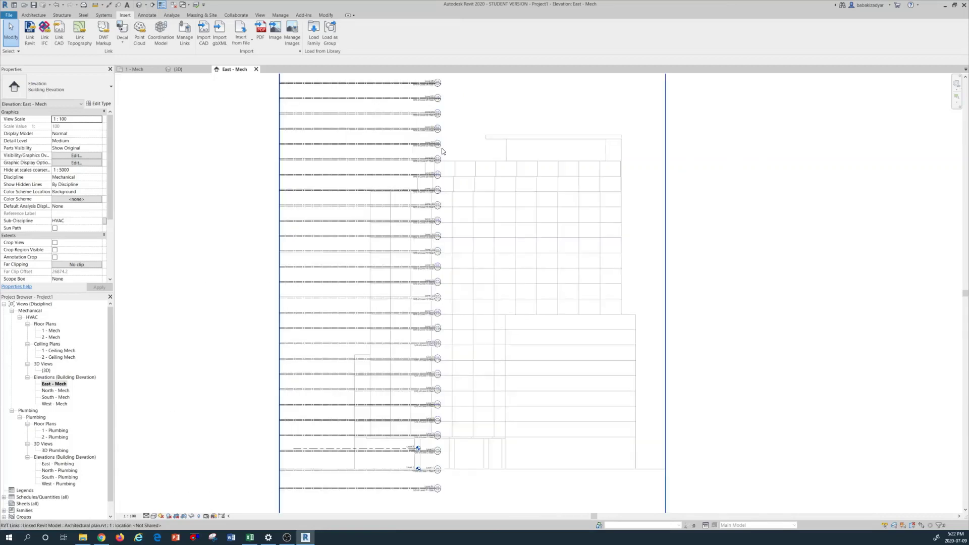
pyautogui.scroll(-1, 442, 151)
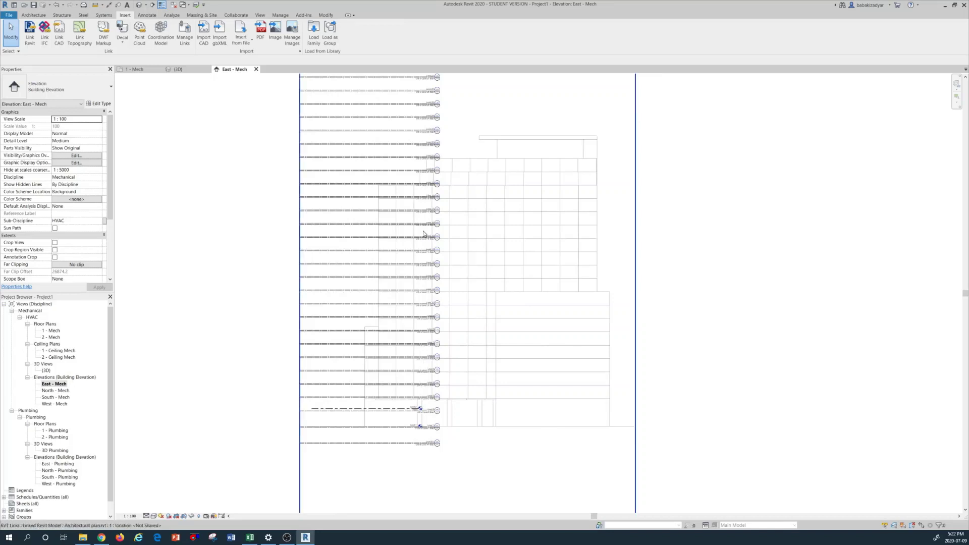
pyautogui.scroll(-1, 456, 178)
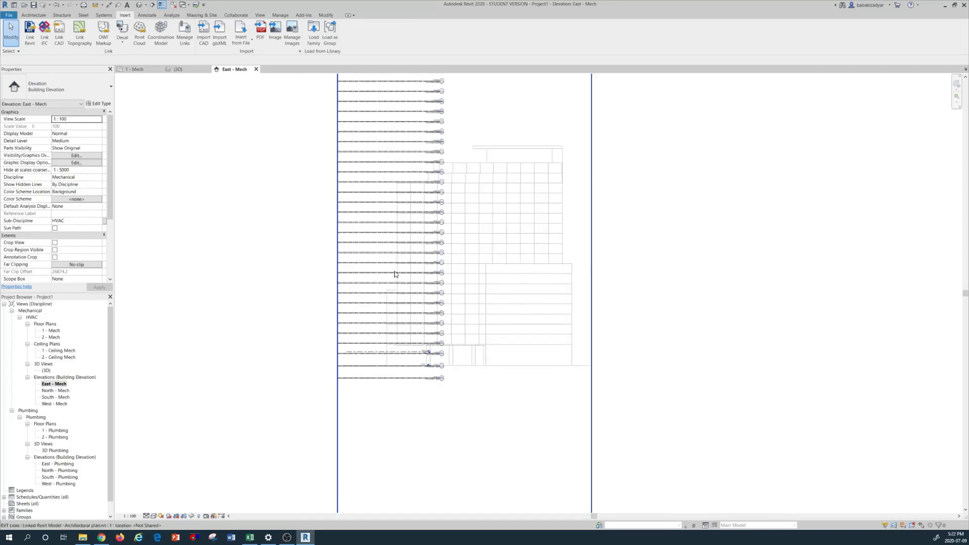
pyautogui.scroll(3, 396, 270)
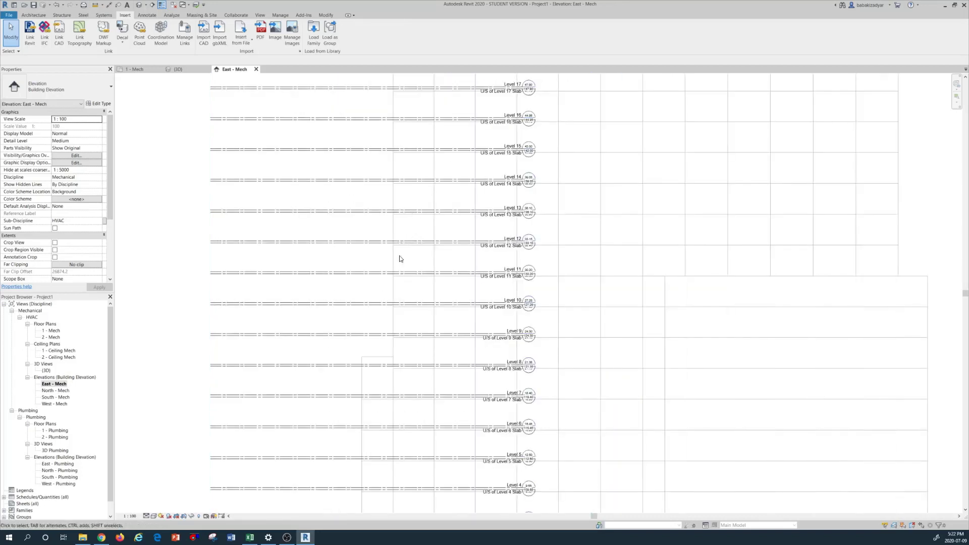
pyautogui.scroll(-1, 449, 208)
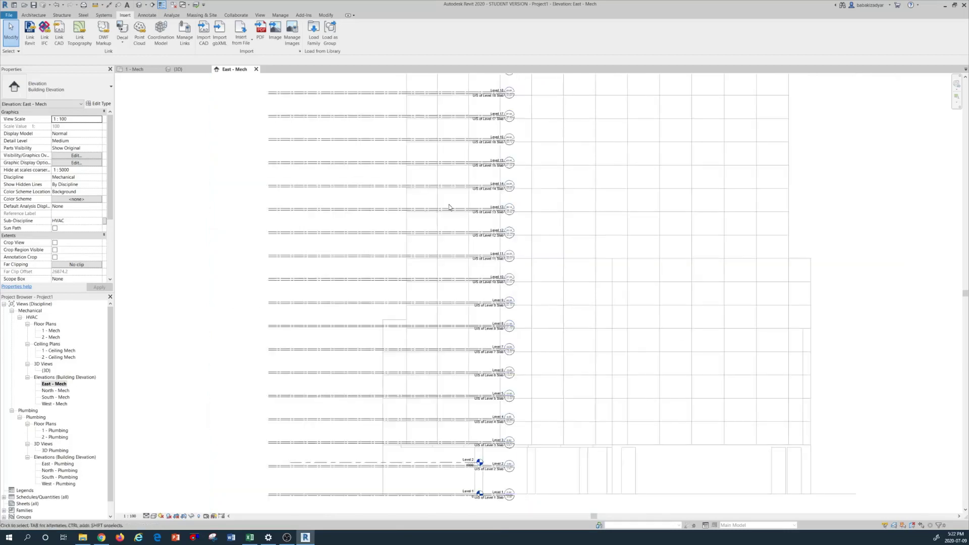
pyautogui.scroll(-2, 449, 208)
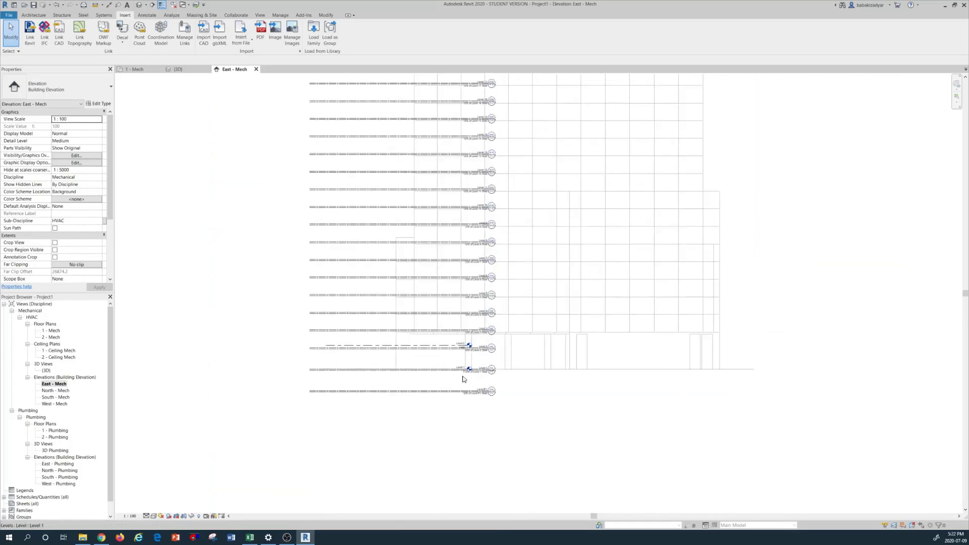
# Drag Level 1's end grip right so the Level 1 and Level 2 heads clear the linked tags
pyautogui.scroll(3, 463, 379)
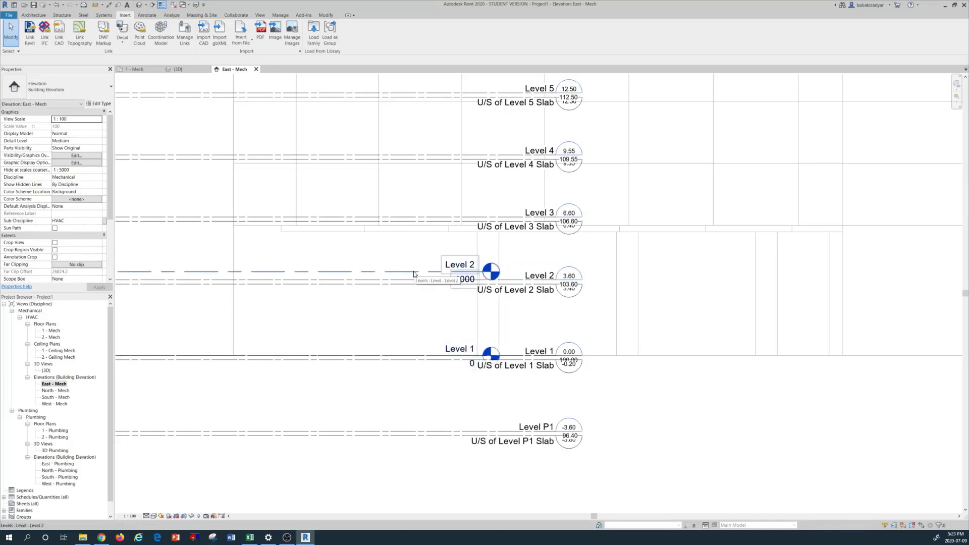
pyautogui.click(438, 357)
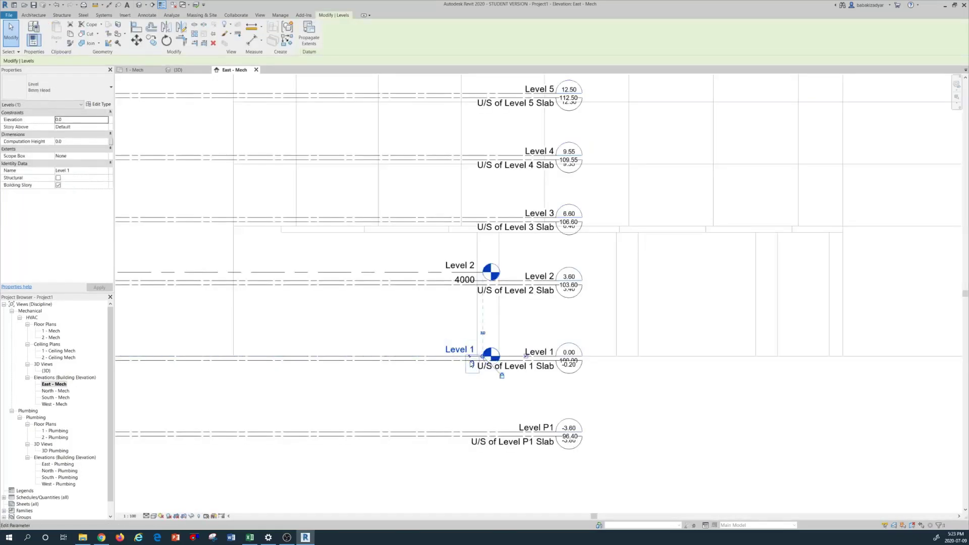
pyautogui.scroll(4, 484, 363)
pyautogui.scroll(5, 488, 343)
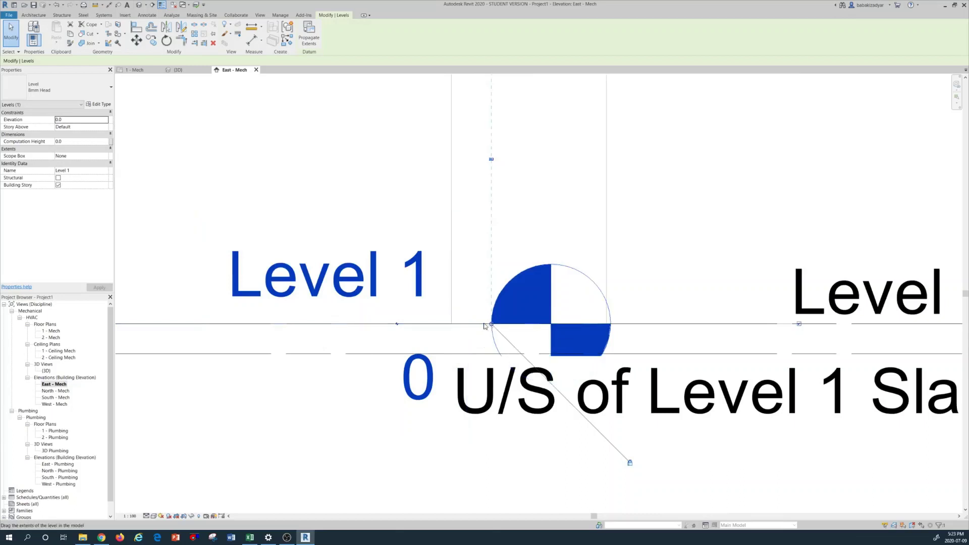
pyautogui.scroll(-4, 474, 325)
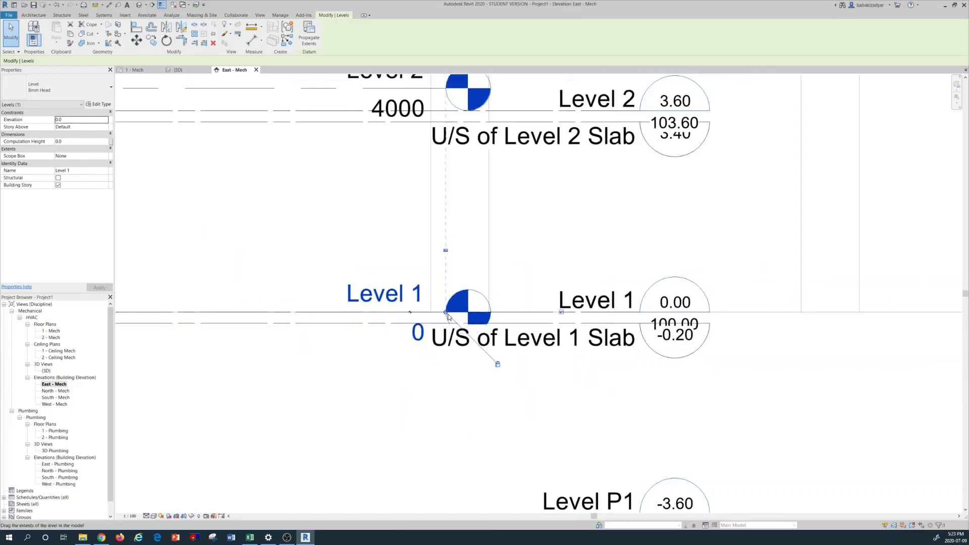
pyautogui.moveTo(447, 316); pyautogui.dragTo(882, 294)
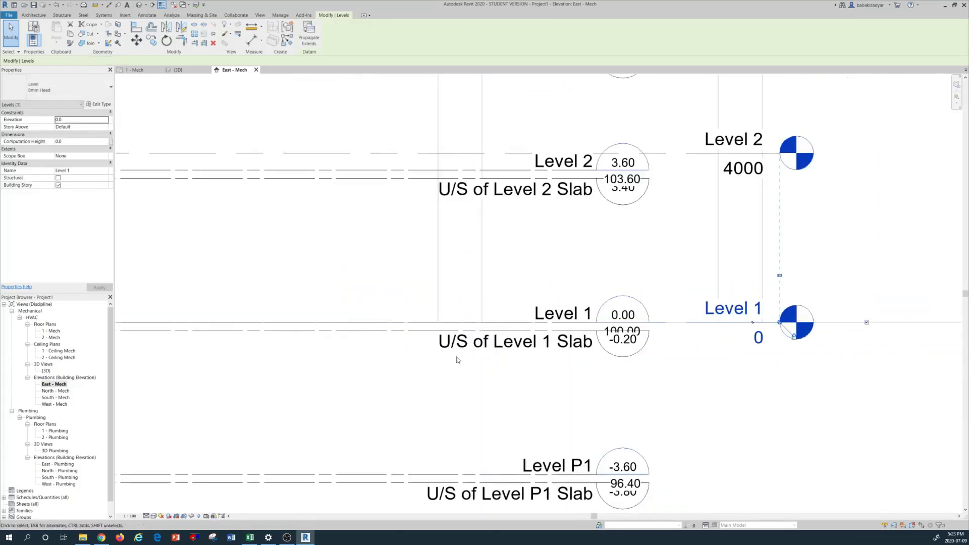
pyautogui.scroll(-1, 456, 357)
pyautogui.scroll(-1, 466, 352)
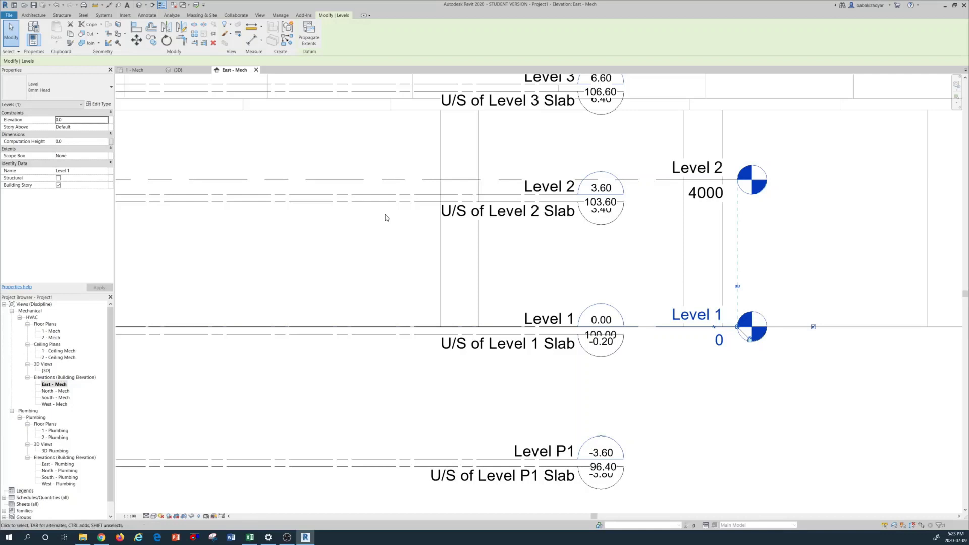
# Align mechanical Level 2 to the linked Level 2, changing its elevation from 4000 to 3600
pyautogui.press('a')
pyautogui.press('l')
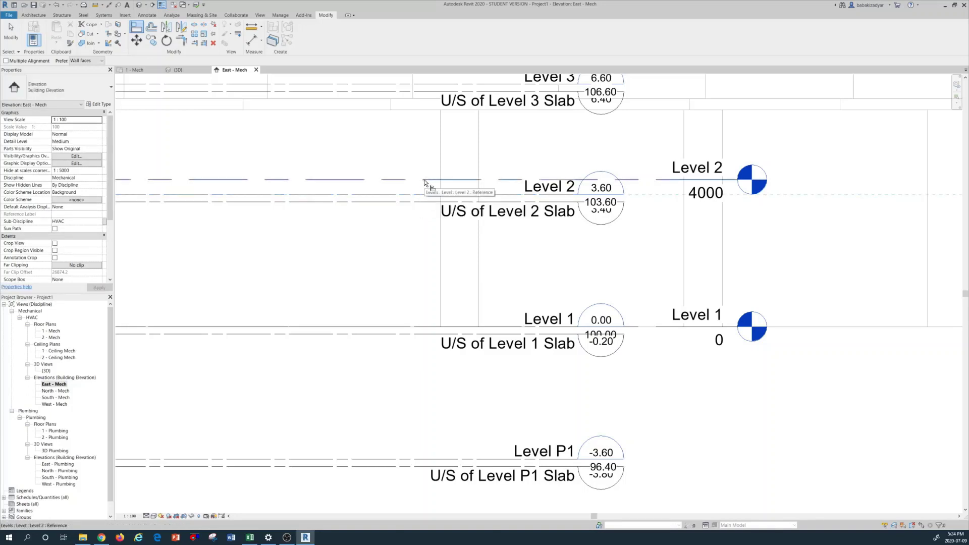
pyautogui.click(424, 179)
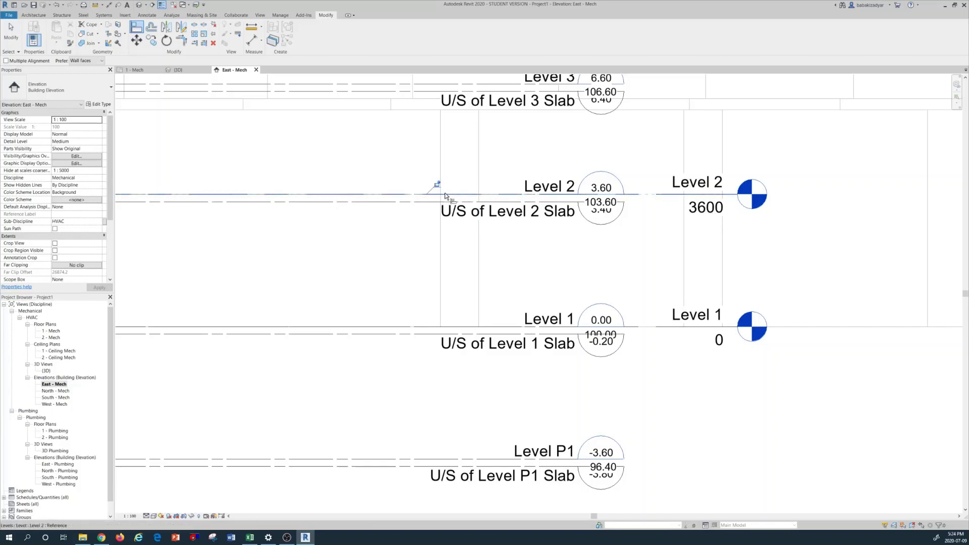
pyautogui.click(593, 204)
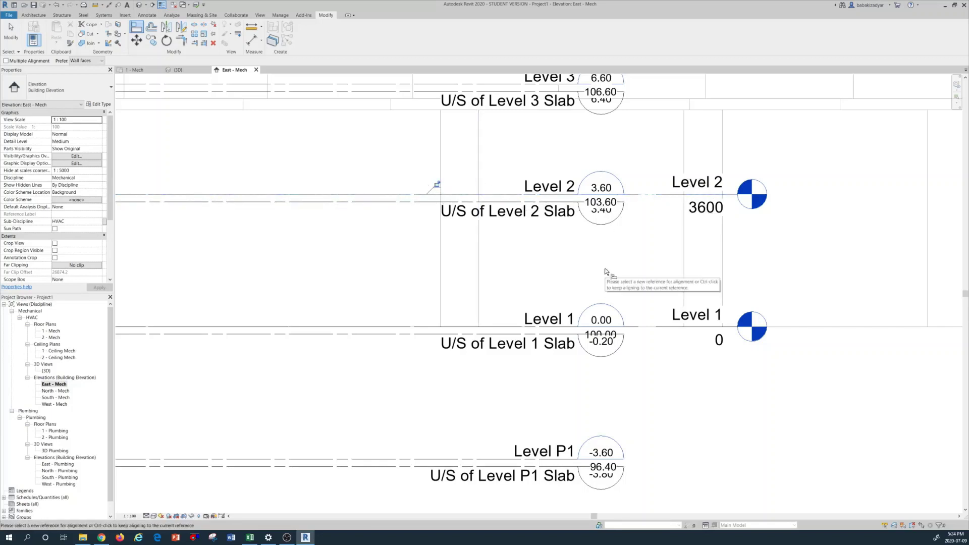
pyautogui.press('Escape')
pyautogui.press('Escape')
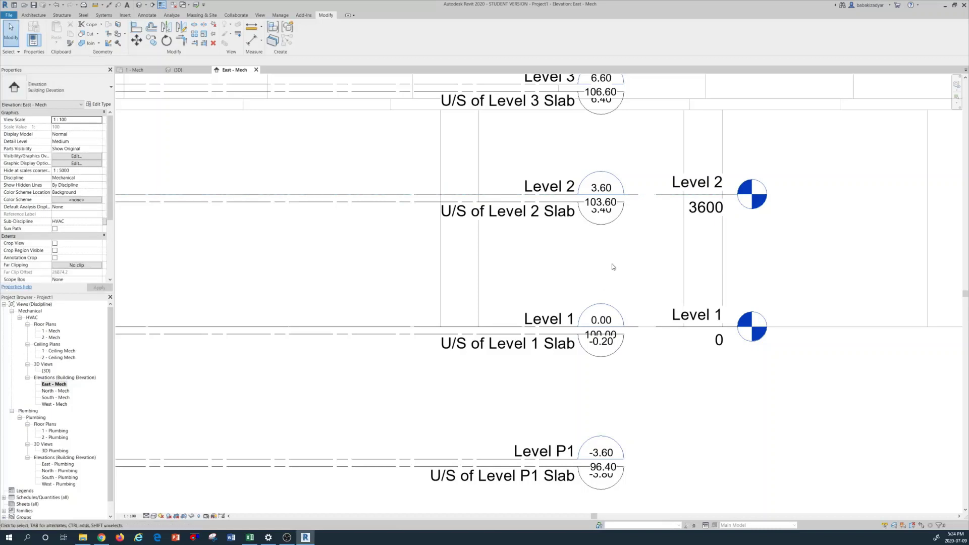
# In East - Mech, start placing a new level like Level 2 from its right-click menu
pyautogui.scroll(-1, 602, 297)
pyautogui.scroll(-3, 606, 297)
pyautogui.scroll(3, 662, 217)
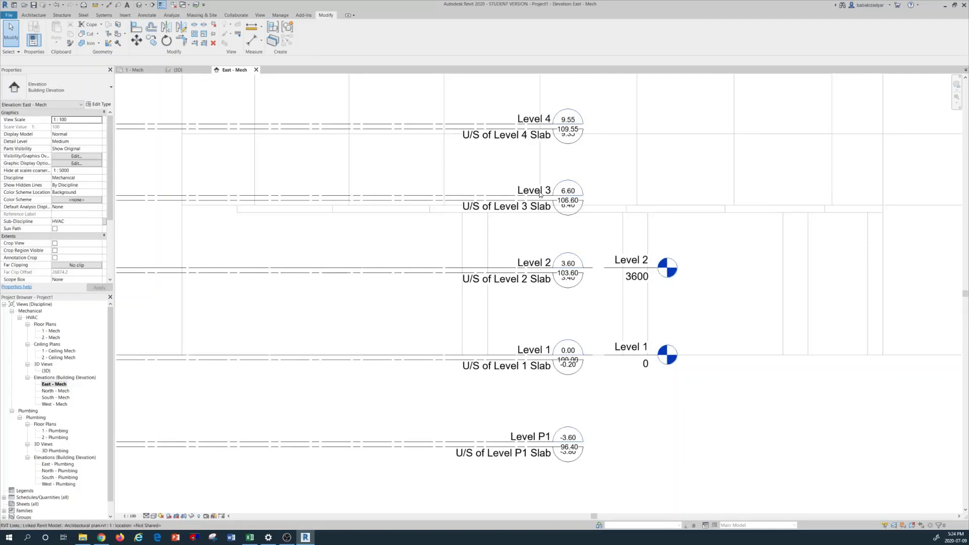
pyautogui.scroll(-2, 528, 281)
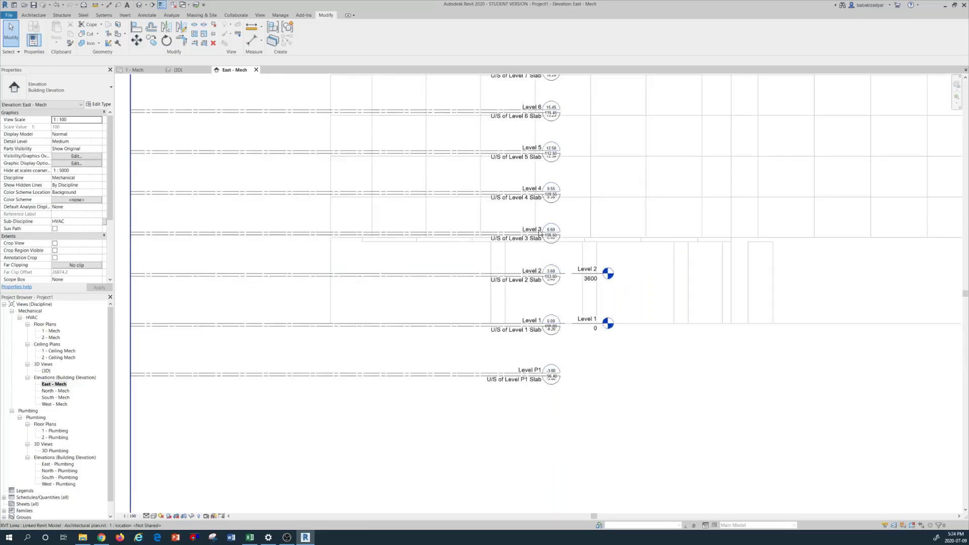
pyautogui.scroll(3, 545, 253)
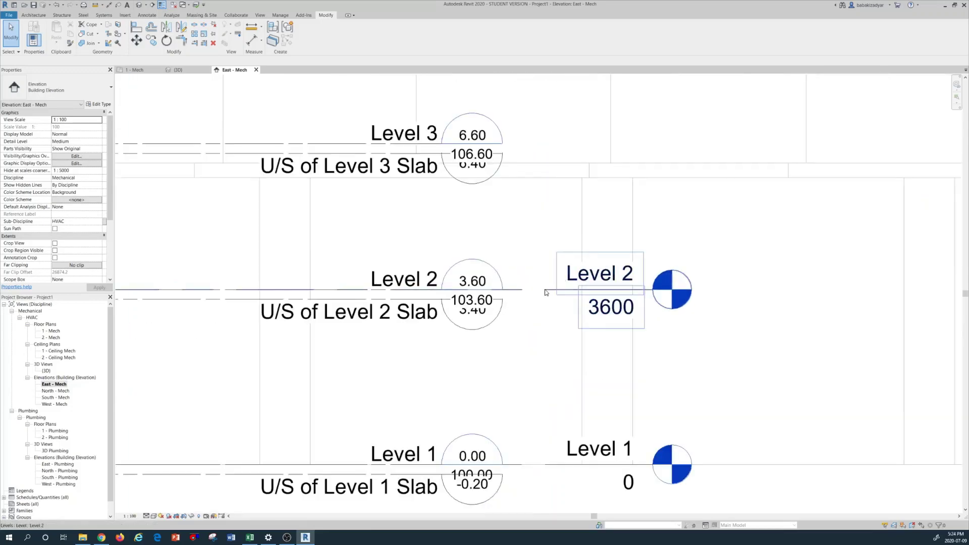
pyautogui.rightClick(546, 293)
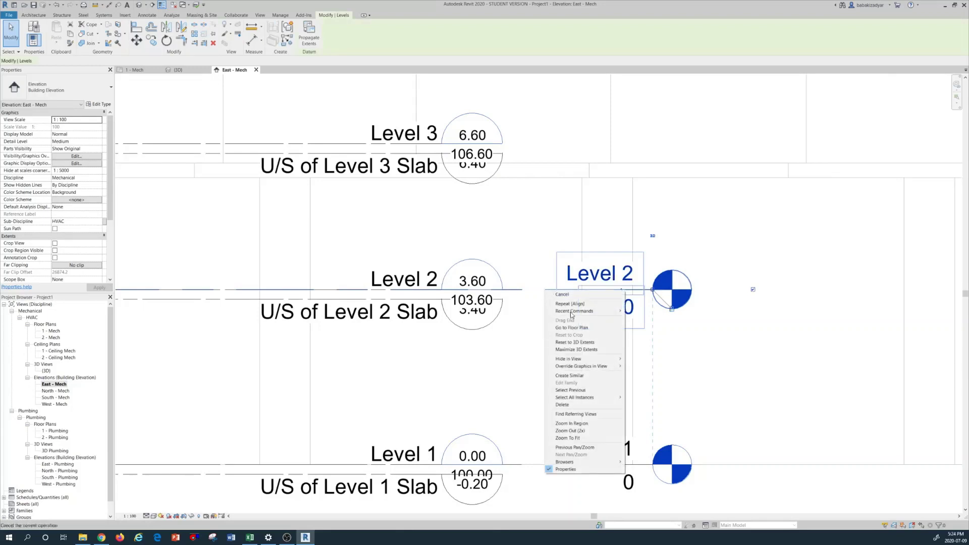
pyautogui.click(582, 379)
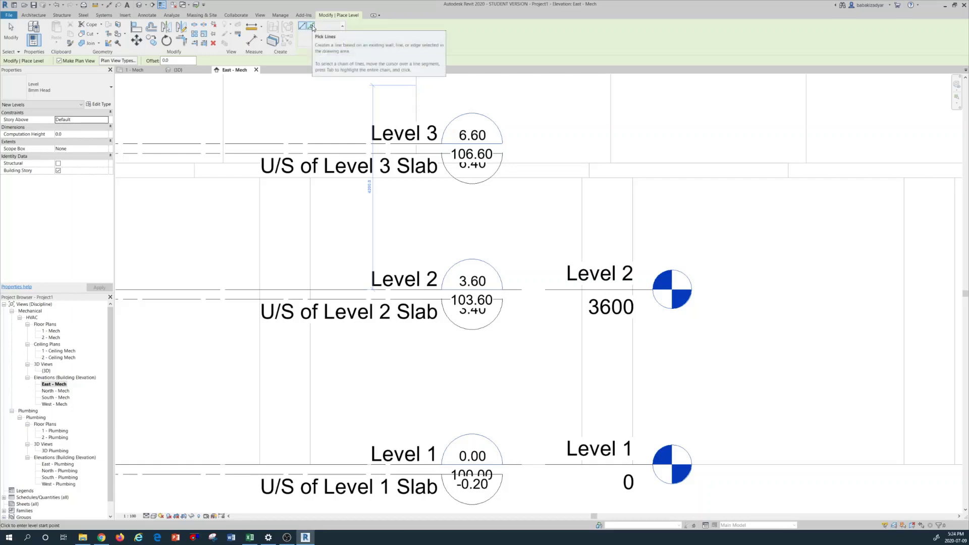
# Pick the linked Level 3–8 lines to create mechanical Levels 3 through 8 with floor plans
pyautogui.click(311, 26)
pyautogui.scroll(-2, 629, 317)
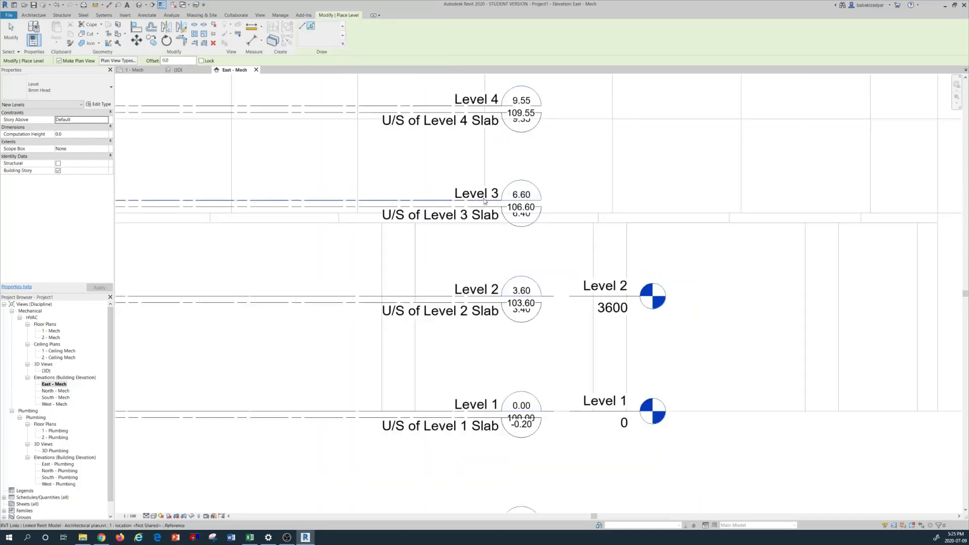
pyautogui.click(438, 202)
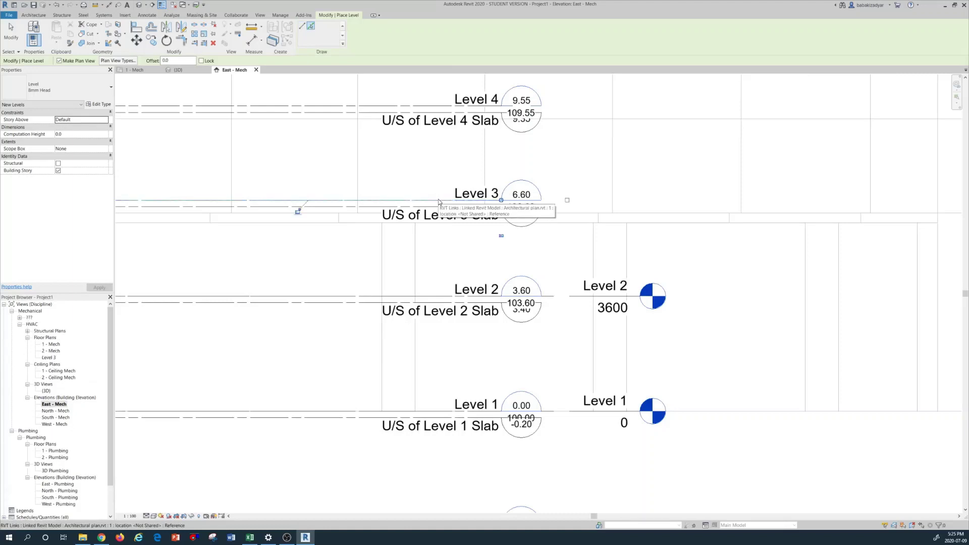
pyautogui.click(447, 110)
pyautogui.scroll(-4, 467, 230)
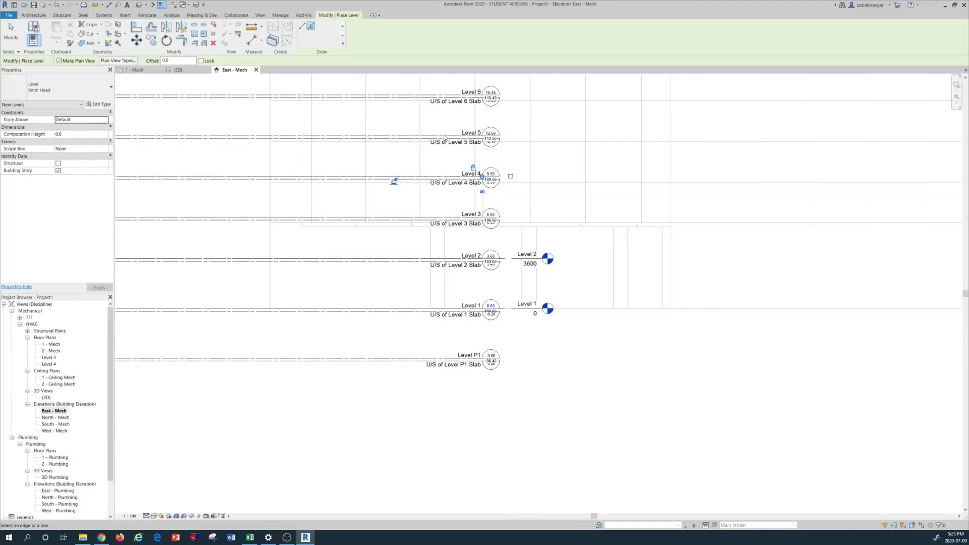
pyautogui.click(444, 138)
pyautogui.click(444, 93)
pyautogui.scroll(-3, 498, 274)
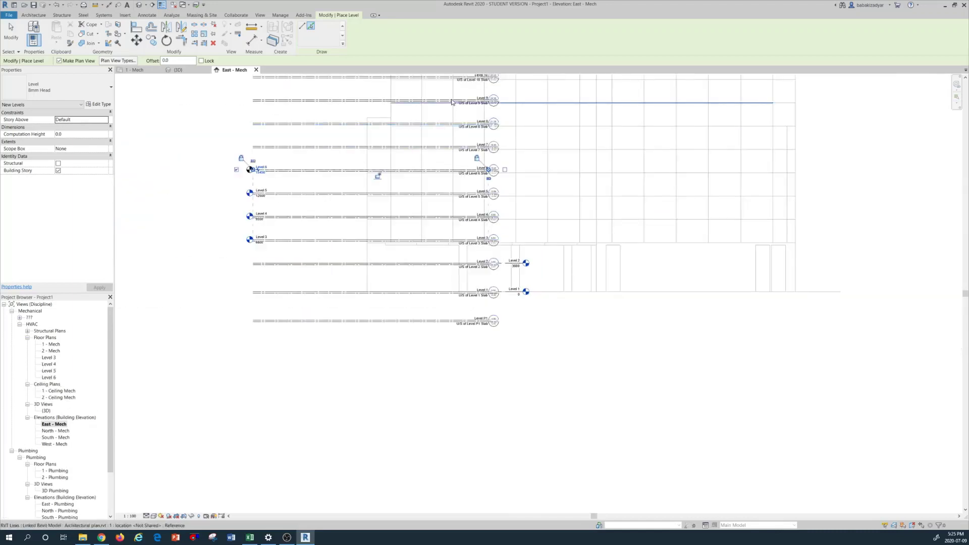
pyautogui.scroll(4, 462, 97)
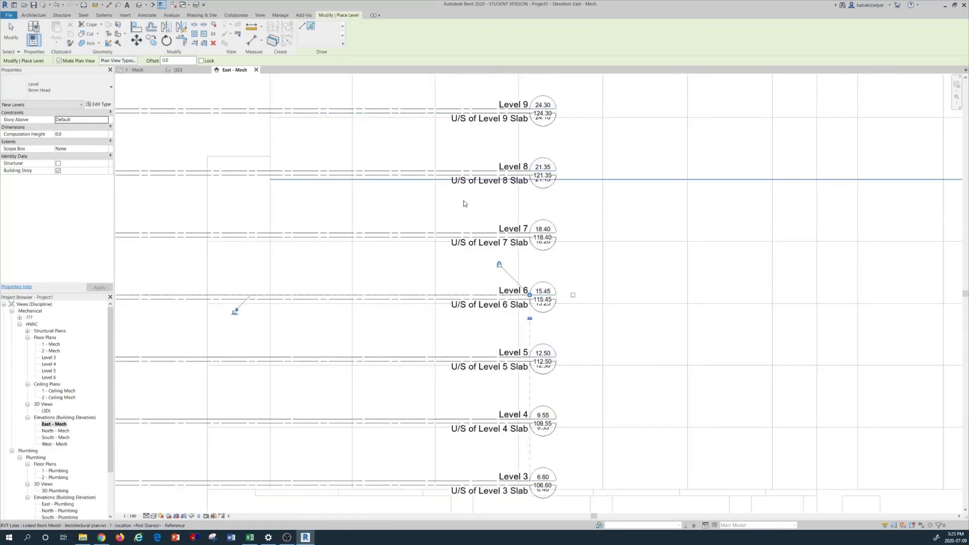
pyautogui.click(456, 233)
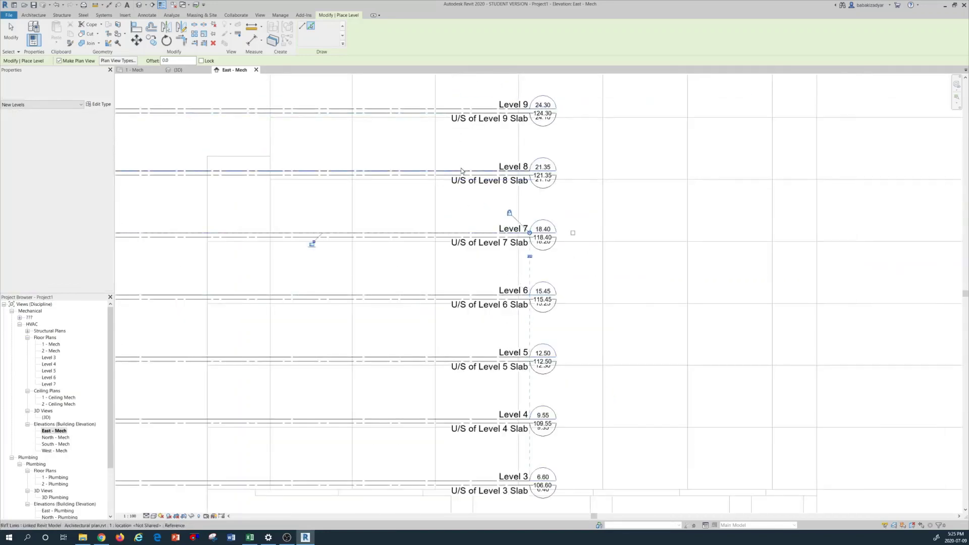
pyautogui.click(461, 171)
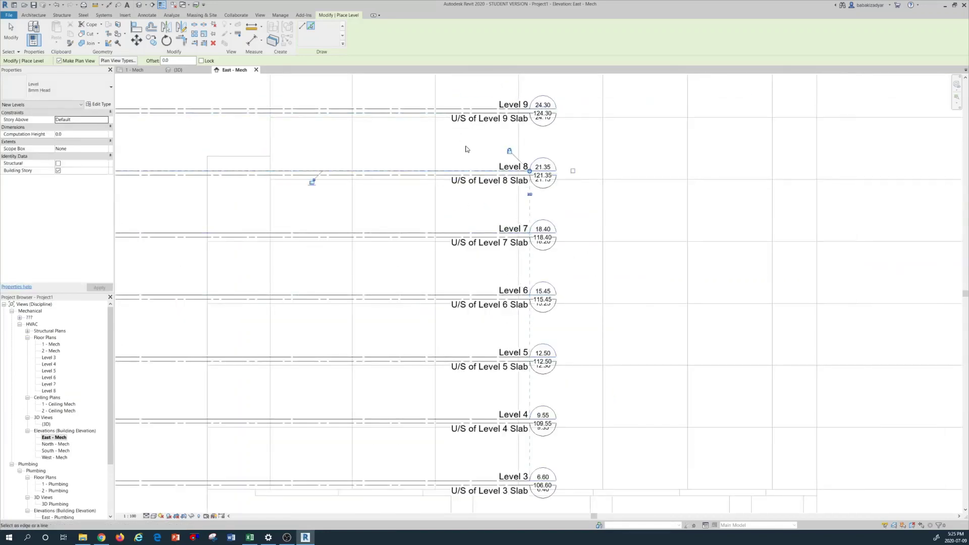
pyautogui.press('Escape')
pyautogui.press('Escape')
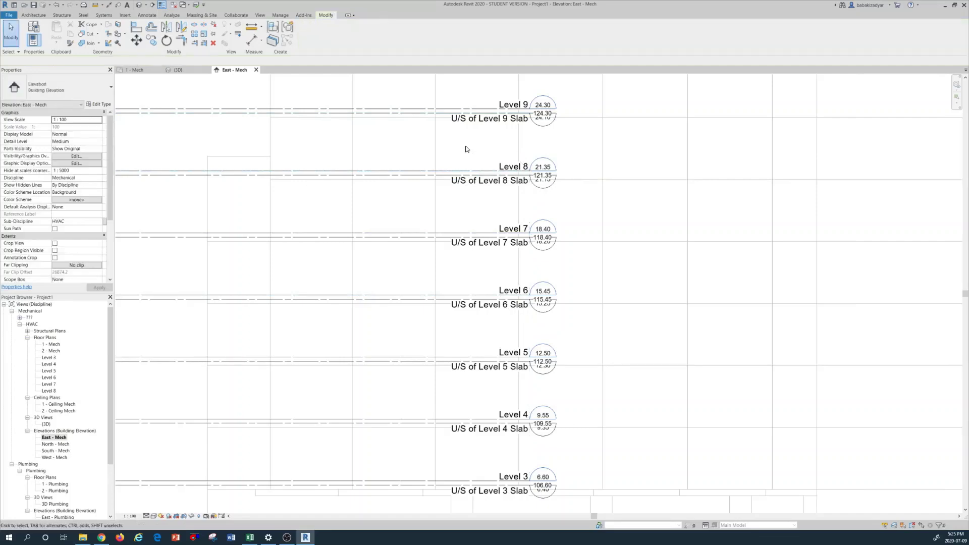
pyautogui.scroll(-2, 465, 148)
pyautogui.scroll(-2, 638, 225)
pyautogui.scroll(-1, 615, 315)
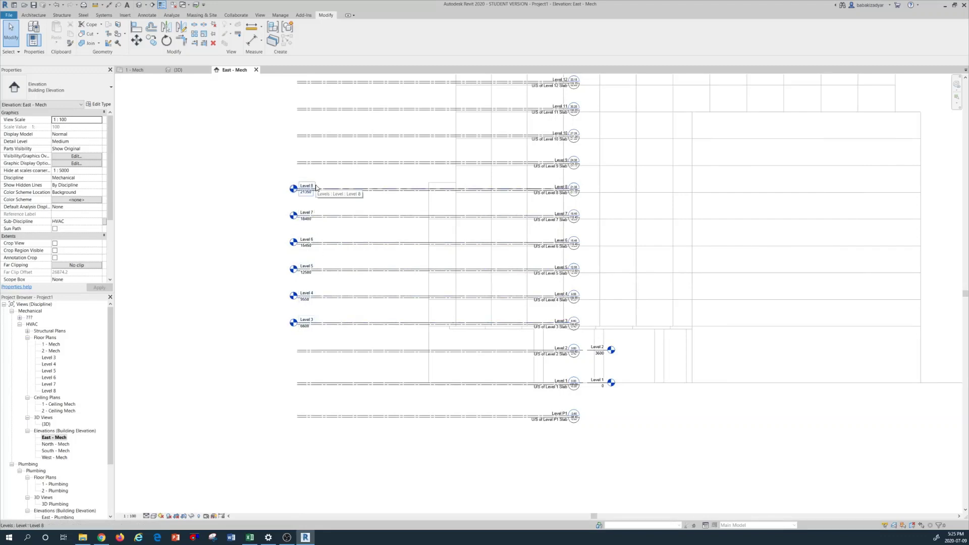
pyautogui.scroll(5, 577, 188)
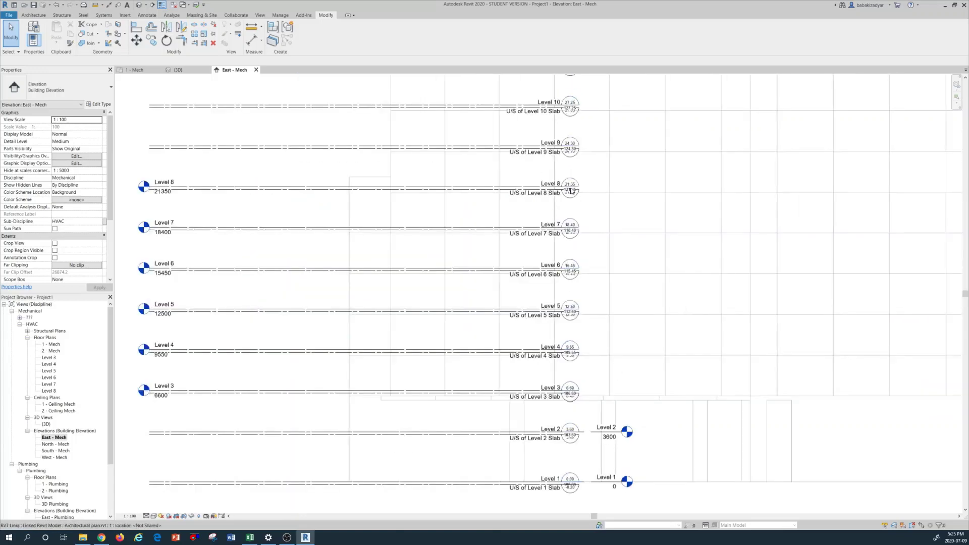
pyautogui.scroll(2, 561, 191)
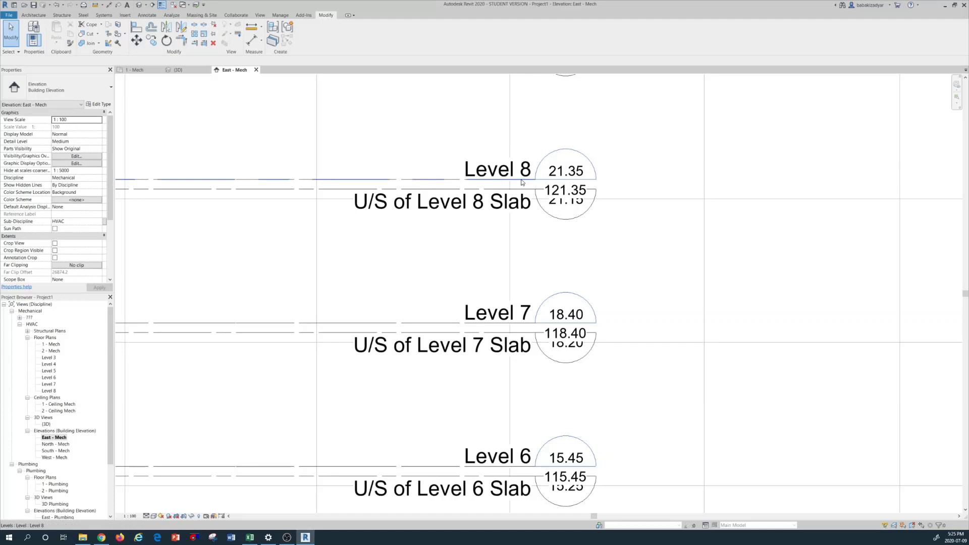
# Stretch the new level lines further right and show Level 8's right-end head bubble
pyautogui.click(522, 181)
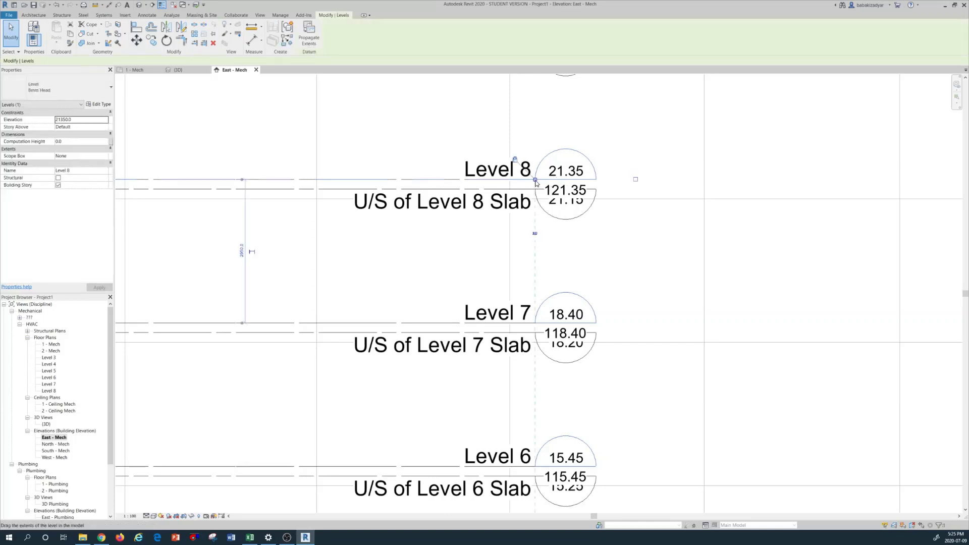
pyautogui.moveTo(536, 183); pyautogui.dragTo(822, 179)
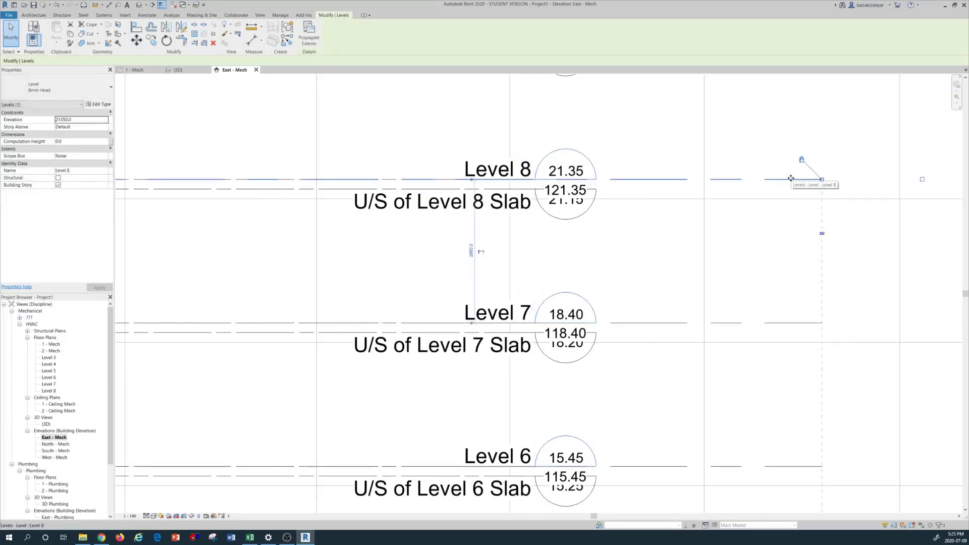
pyautogui.click(922, 180)
pyautogui.scroll(-2, 747, 164)
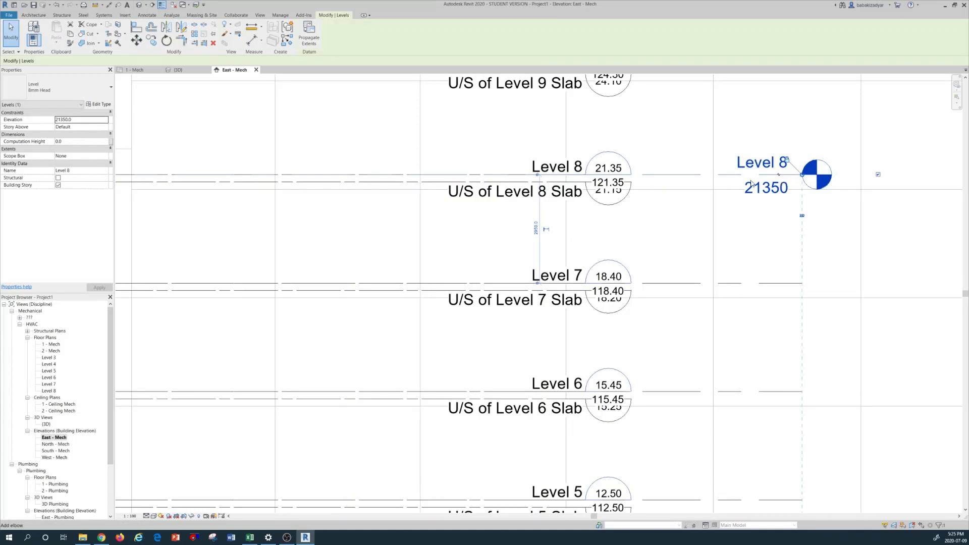
pyautogui.scroll(-1, 737, 187)
# Show the right-end head bubbles on Levels 7 and 6
pyautogui.click(799, 276)
pyautogui.click(858, 269)
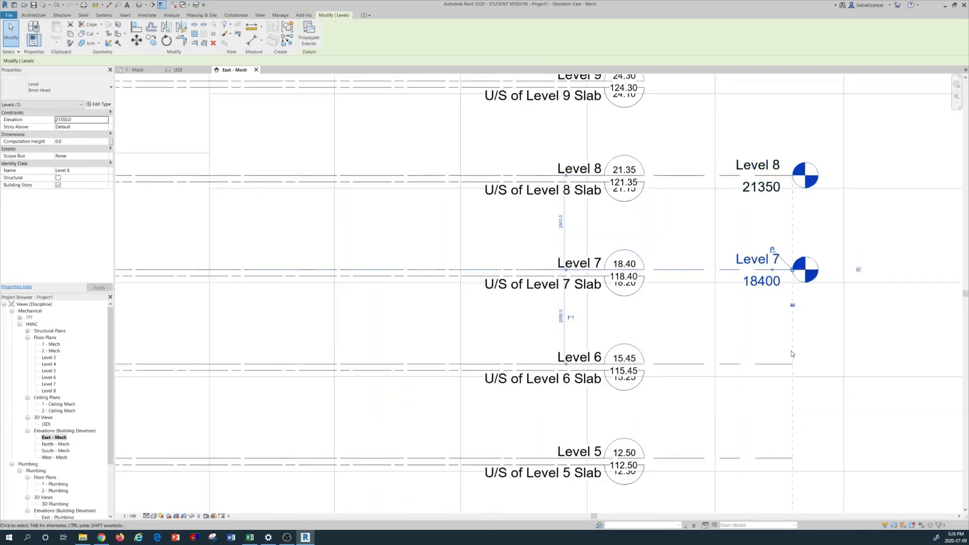
pyautogui.click(778, 367)
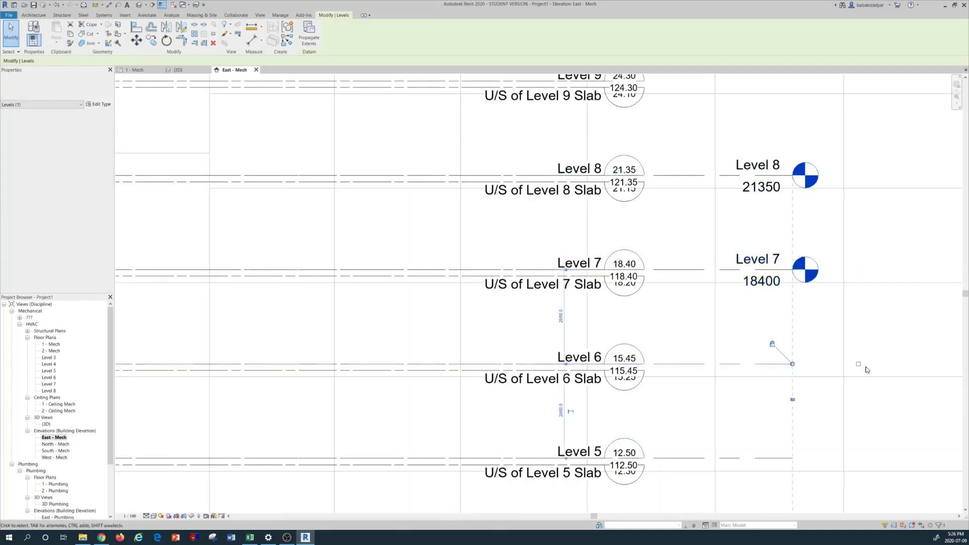
pyautogui.click(858, 364)
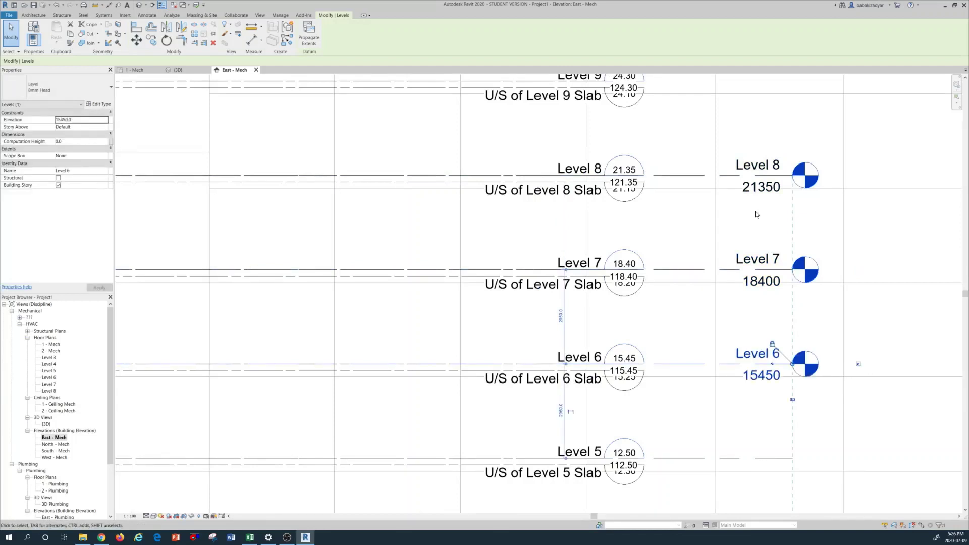
pyautogui.scroll(-2, 756, 214)
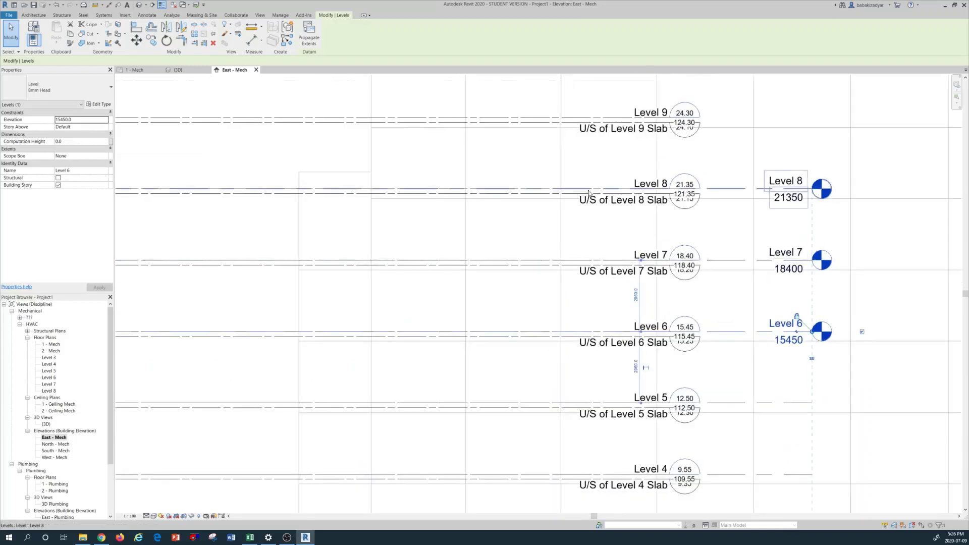
pyautogui.scroll(-1, 642, 246)
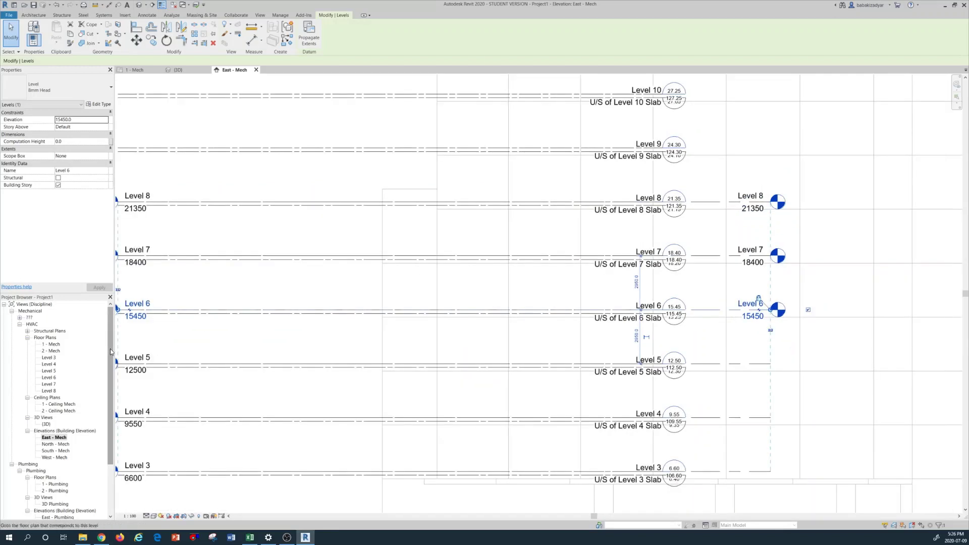
pyautogui.moveTo(110, 348)
pyautogui.mouseDown()
pyautogui.moveTo(116, 370)
pyautogui.moveTo(118, 360)
pyautogui.mouseUp()
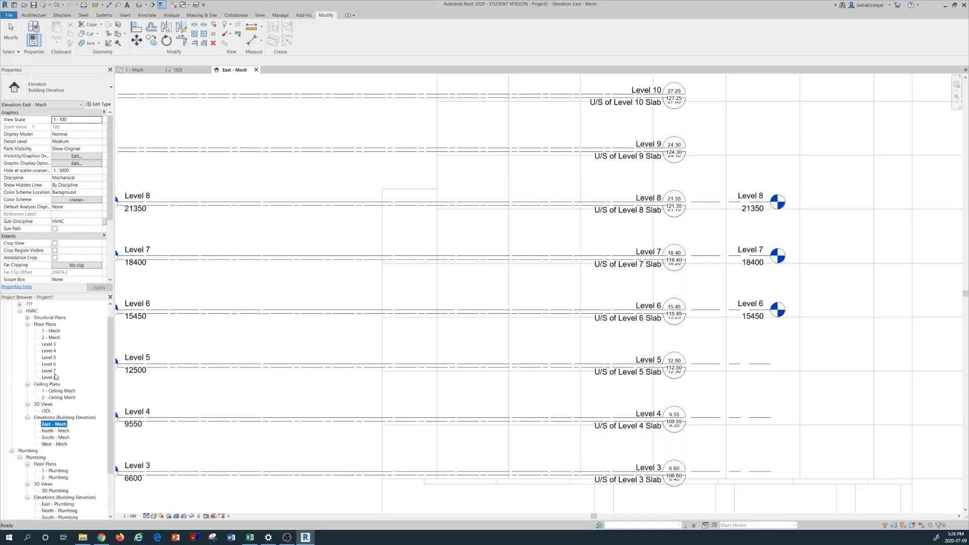
pyautogui.scroll(-1, 79, 393)
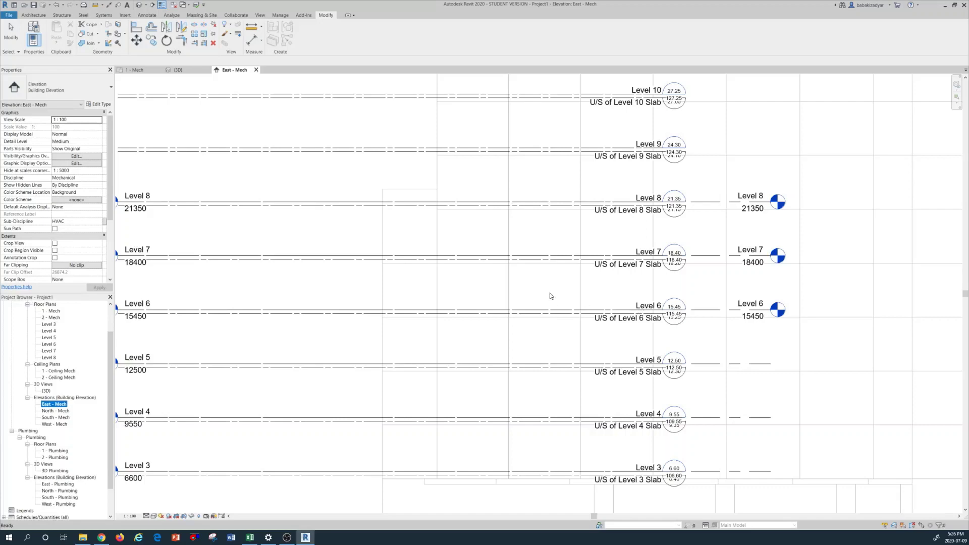
pyautogui.scroll(-2, 624, 298)
pyautogui.scroll(-1, 625, 299)
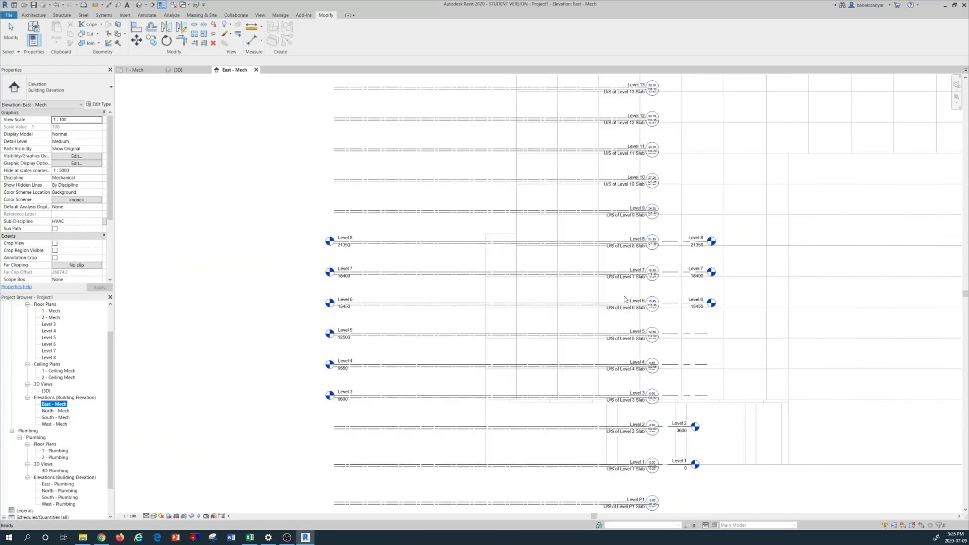